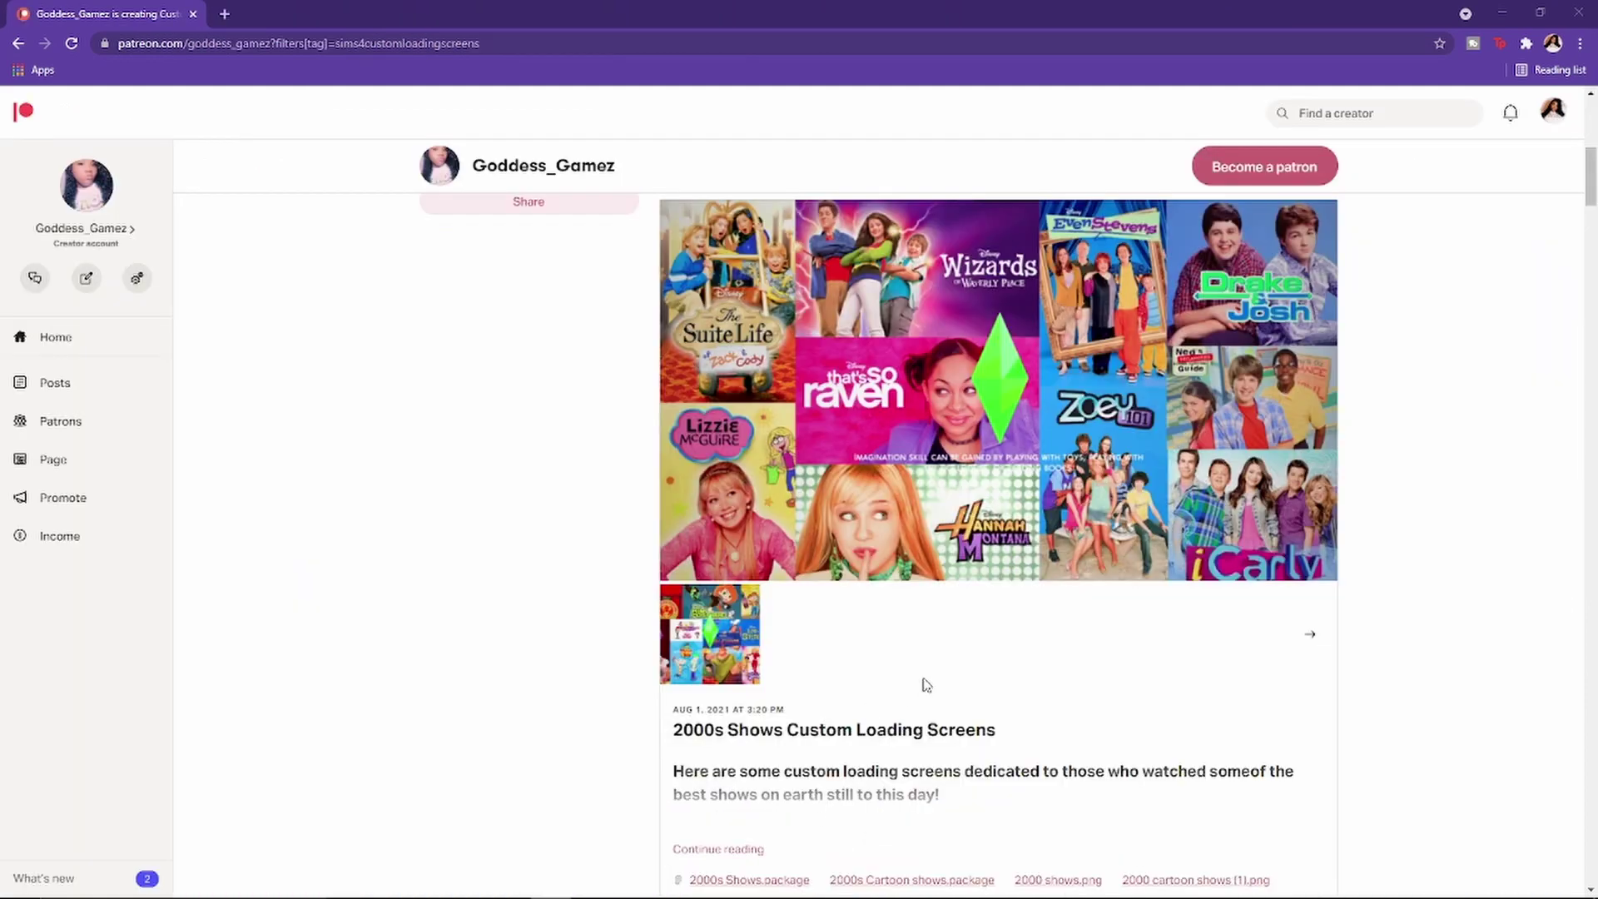
scroll(924, 684, "down", 8)
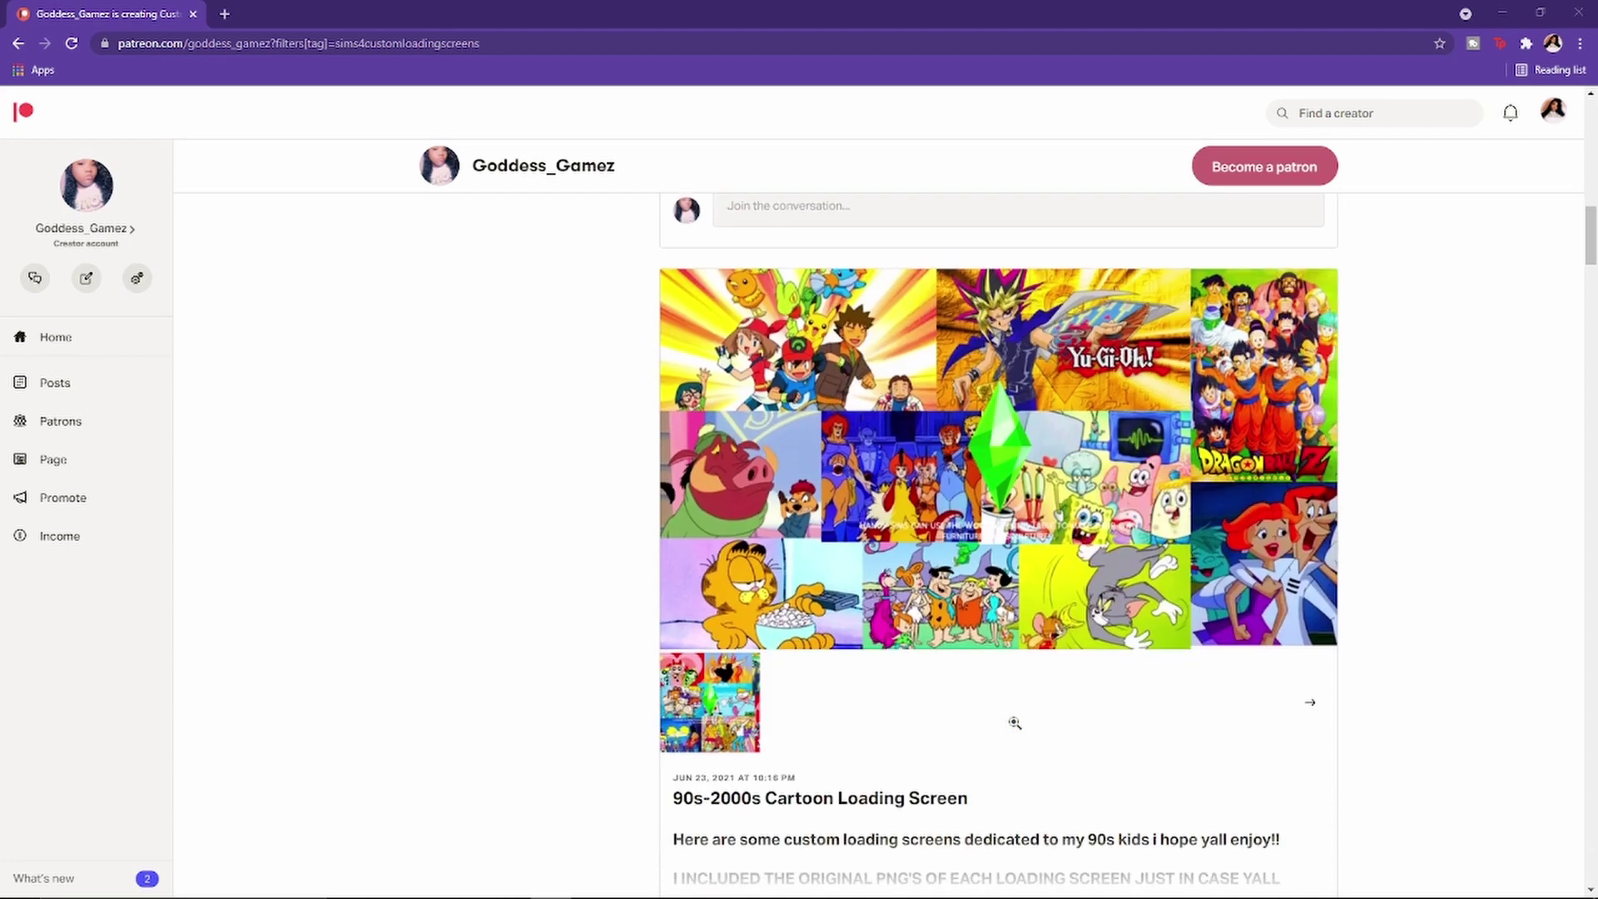
scroll(1014, 722, "down", 12)
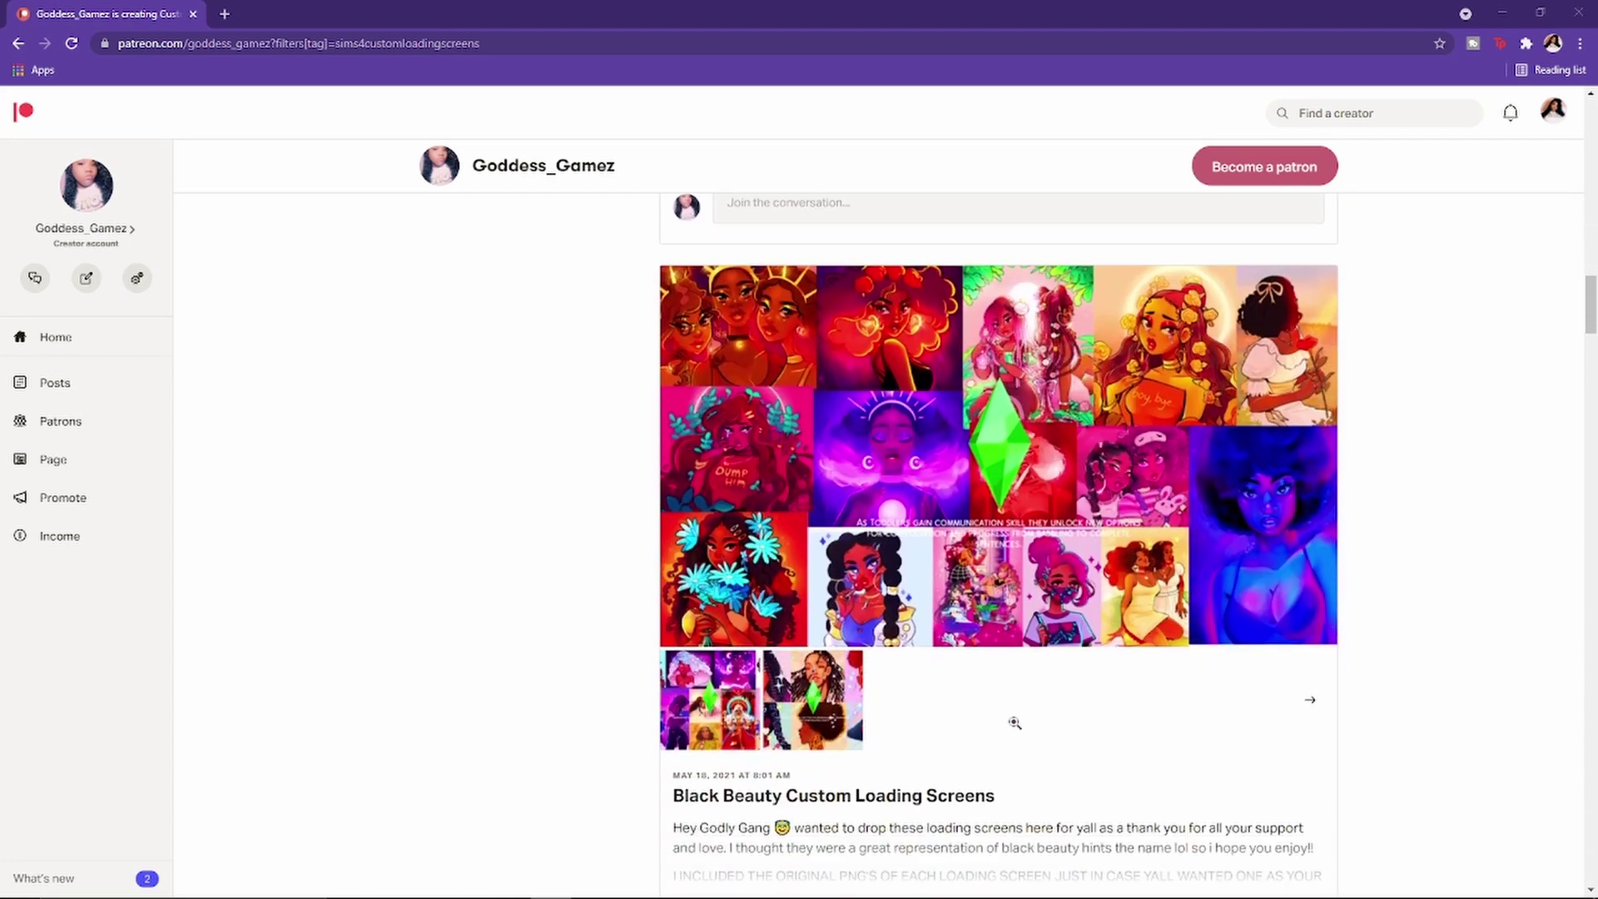
scroll(1015, 723, "down", 1)
scroll(1015, 722, "down", 2)
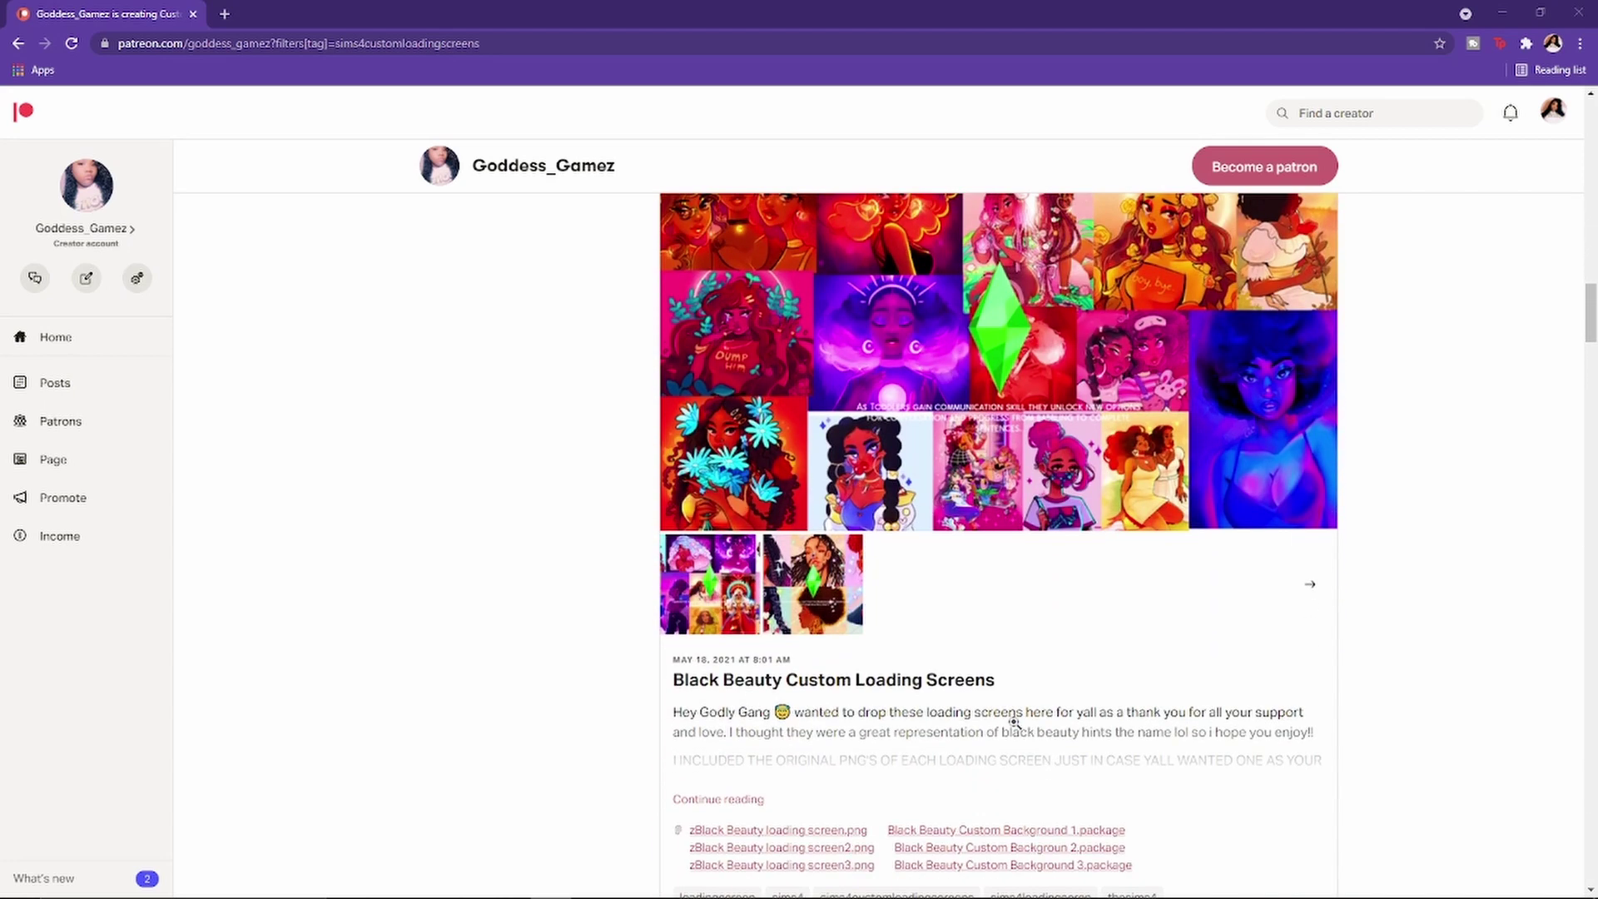
left_click(1032, 479)
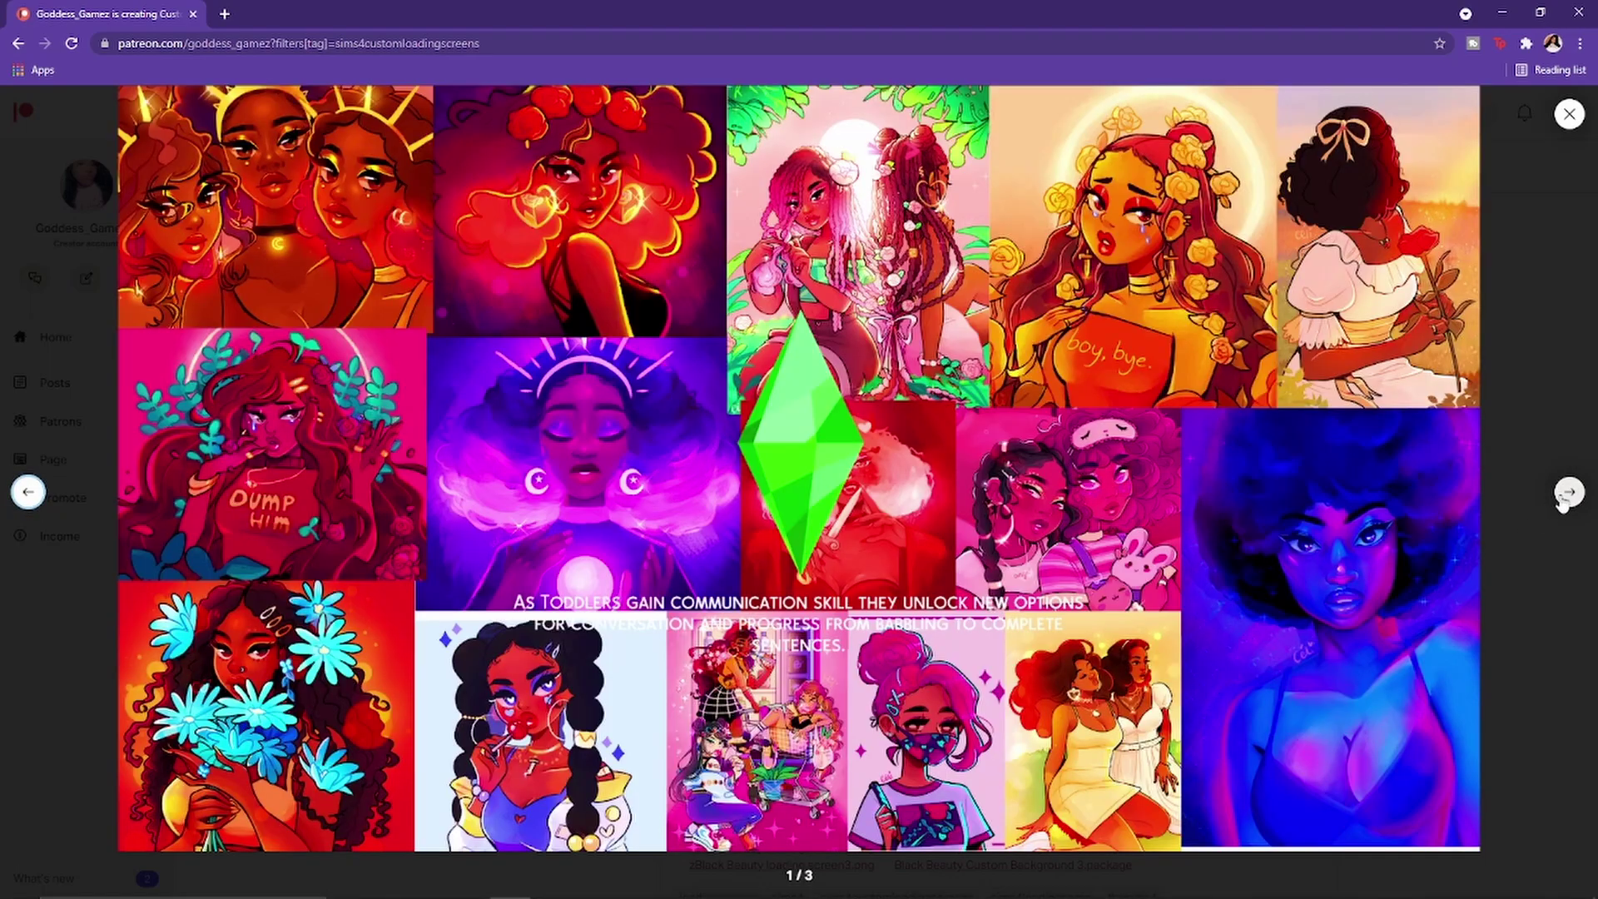
left_click(1566, 494)
left_click(1566, 493)
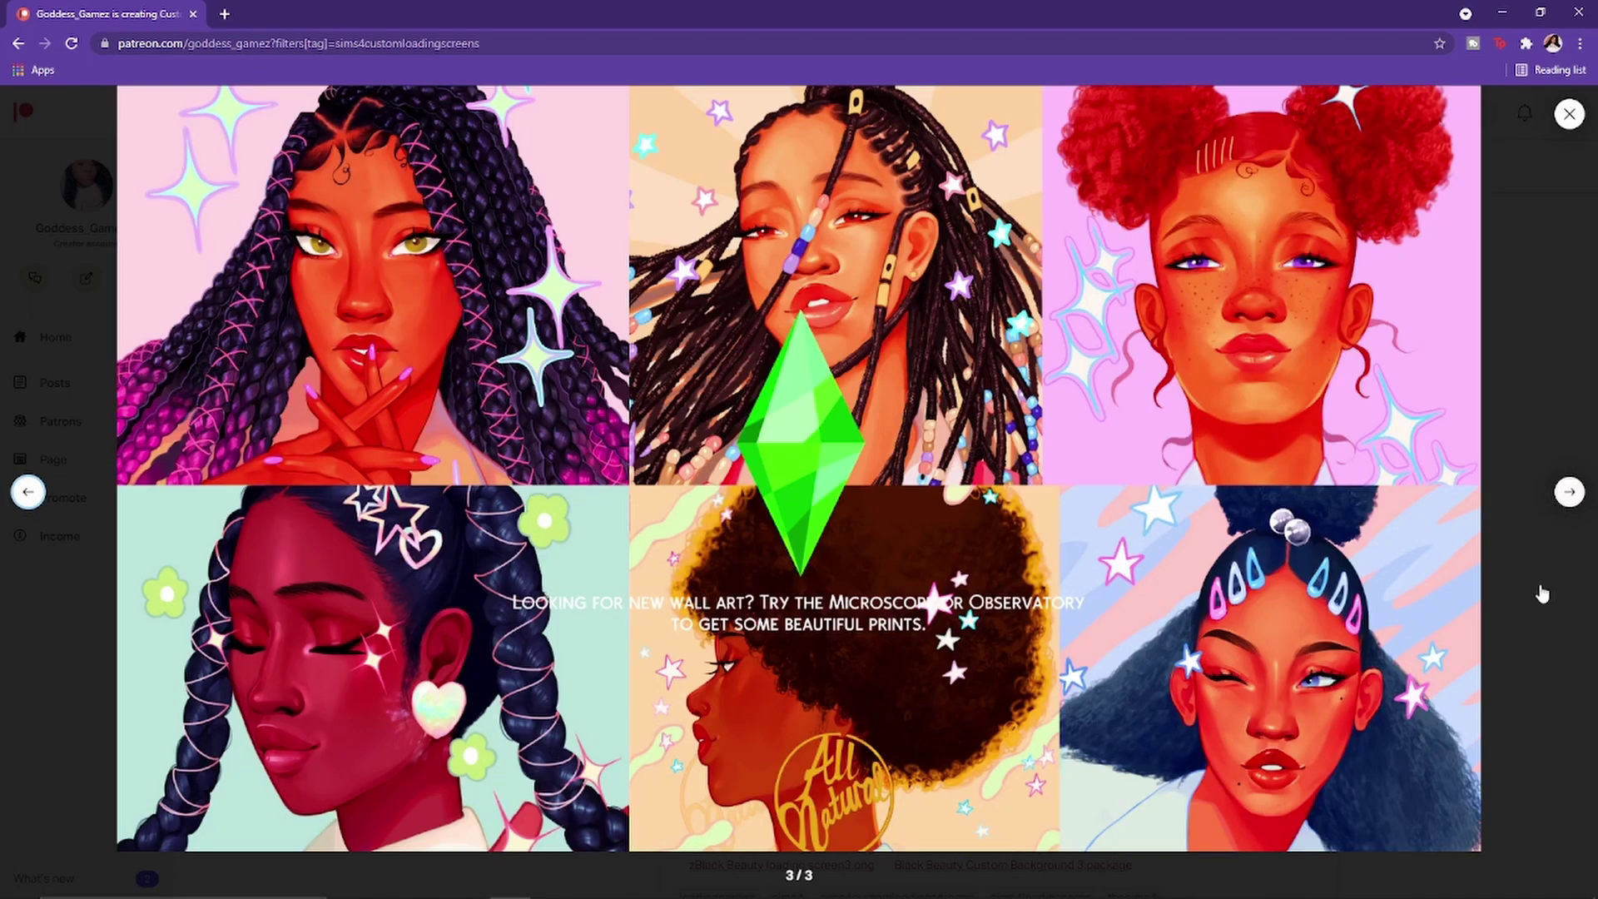
left_click(1543, 594)
scroll(1358, 678, "down", 18)
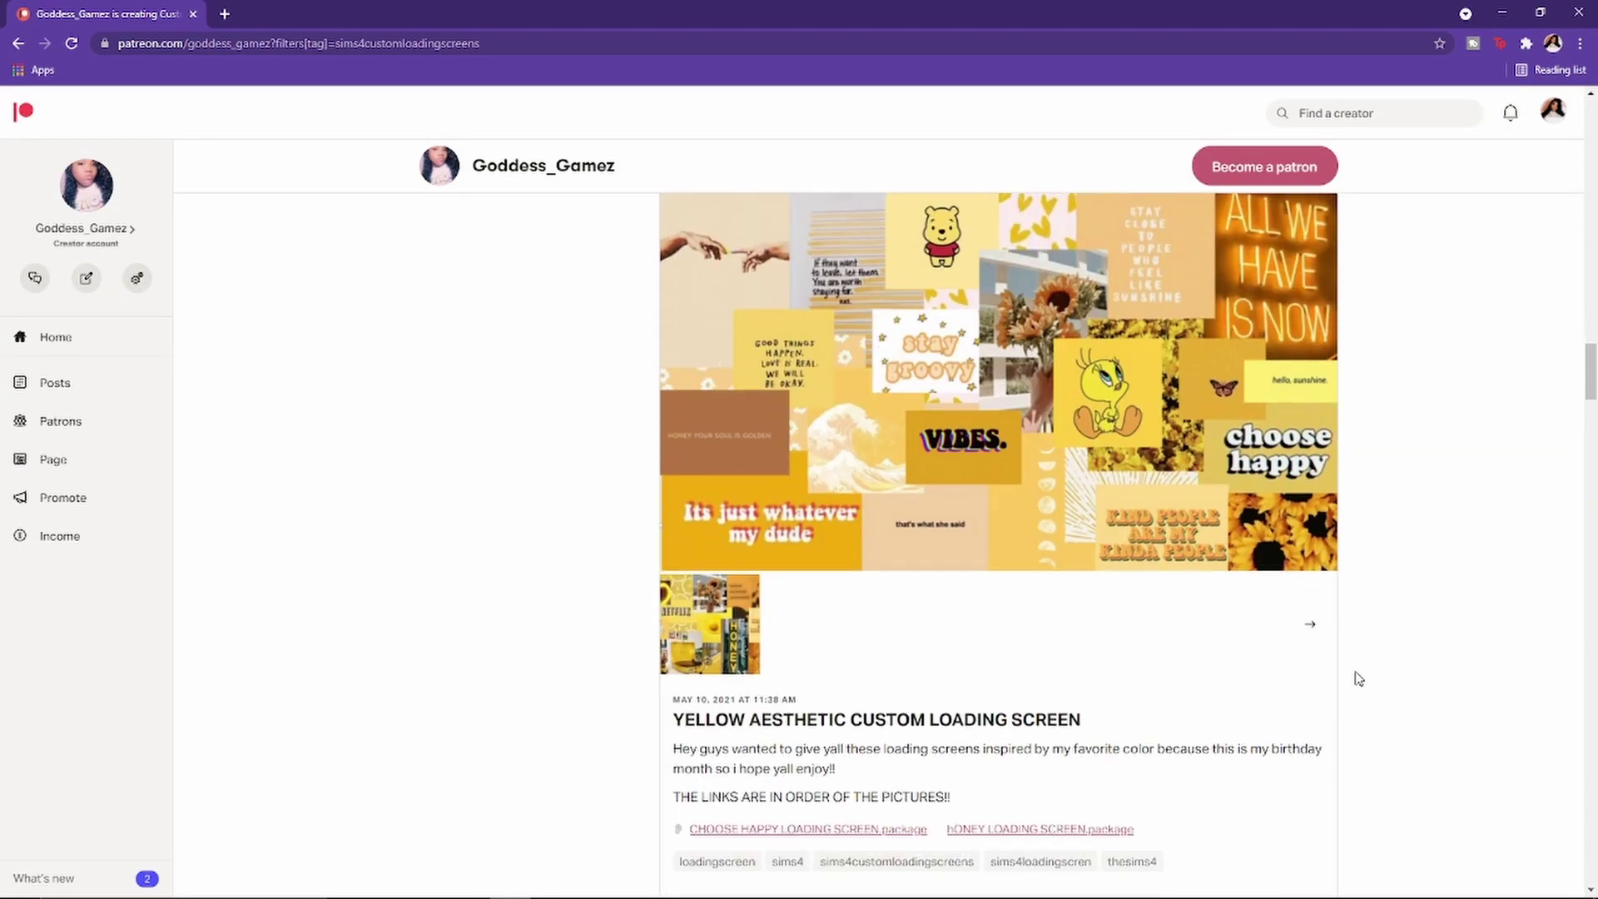
scroll(1358, 679, "down", 14)
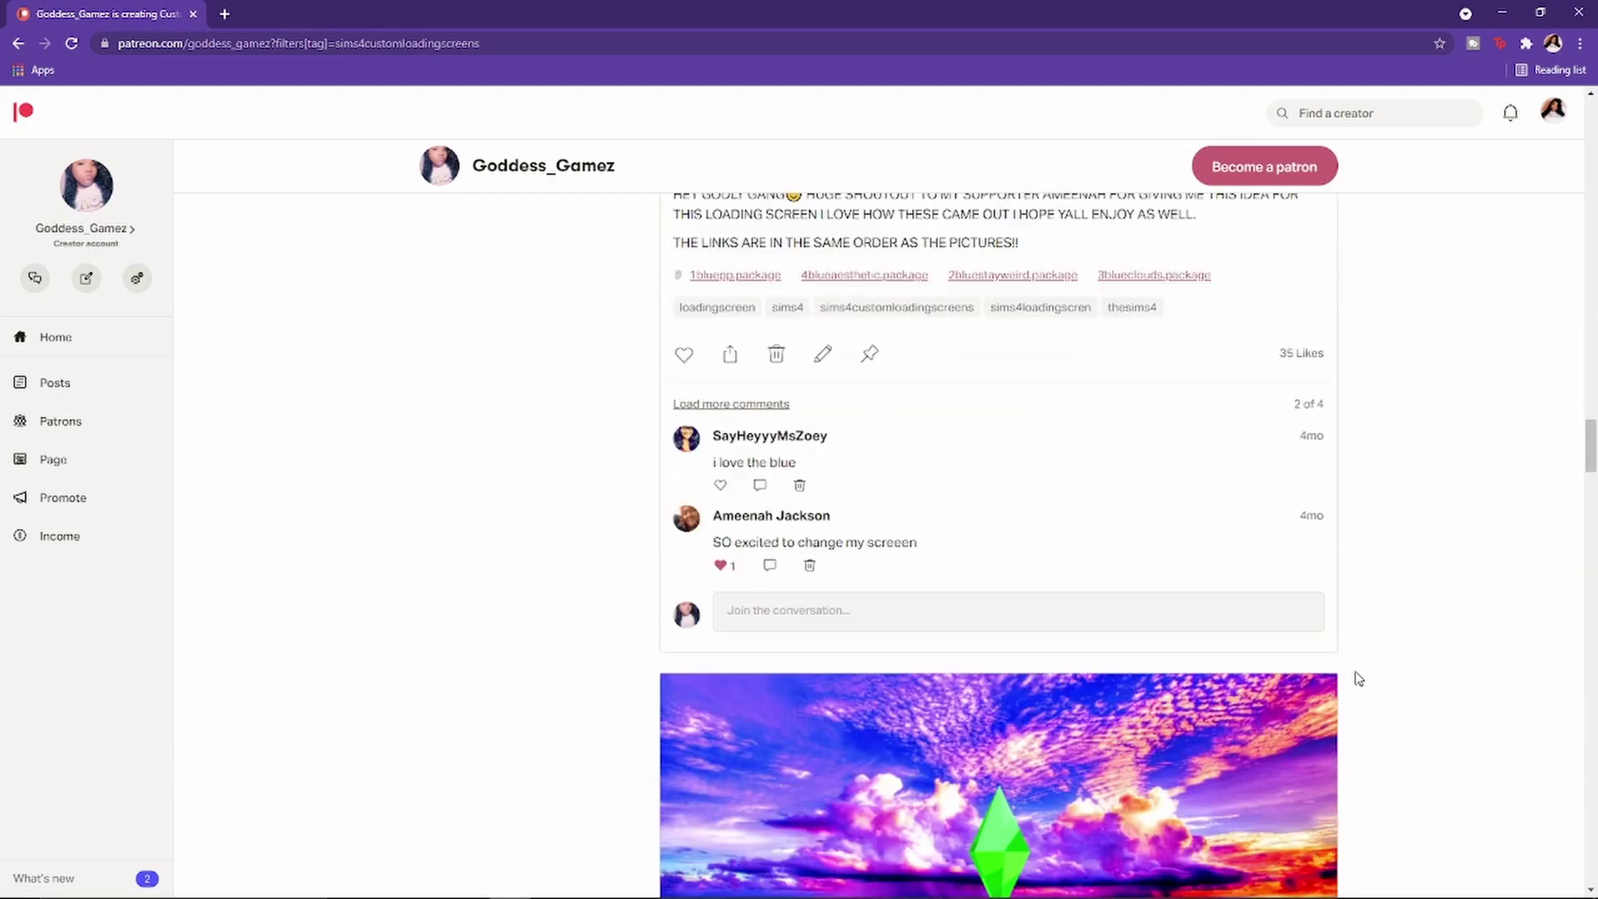
scroll(1359, 679, "down", 18)
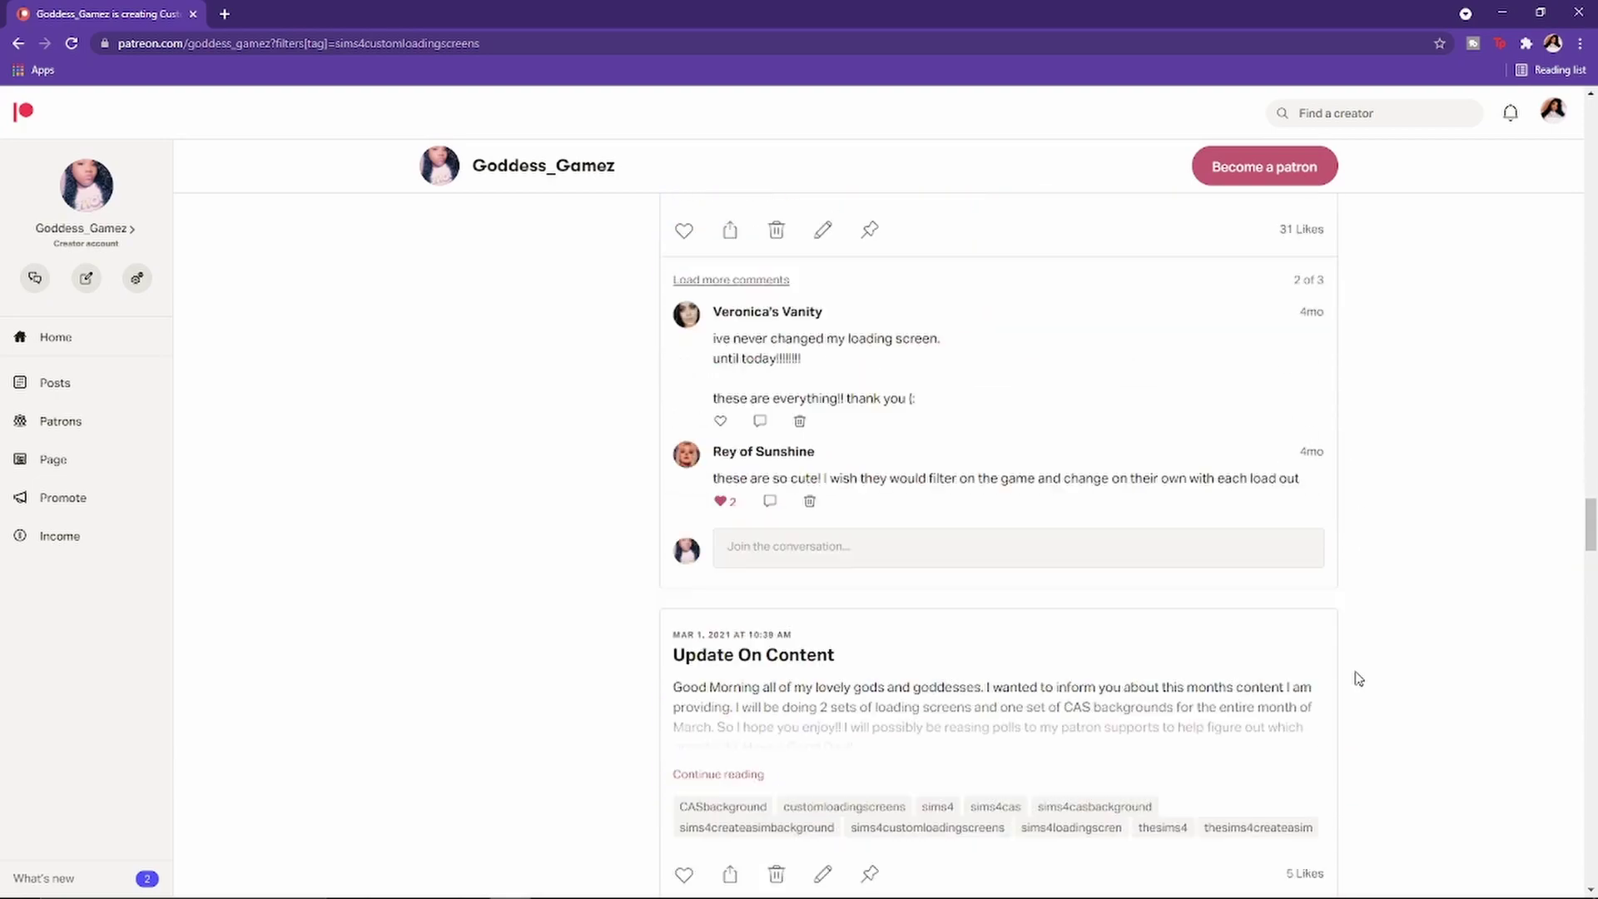
scroll(1359, 679, "down", 15)
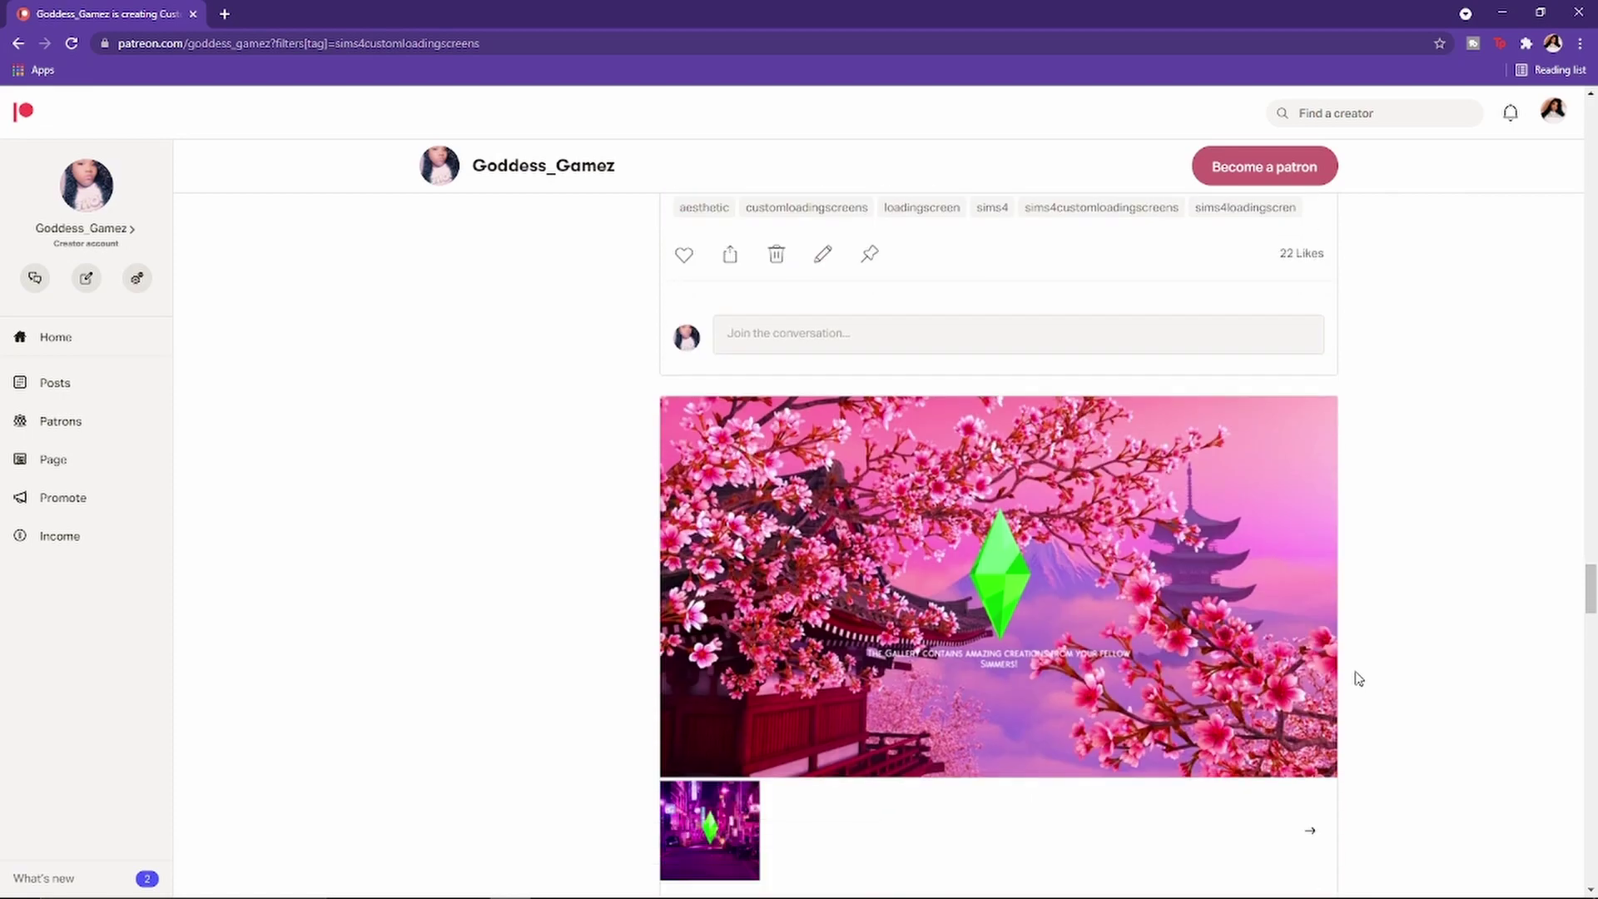
scroll(1359, 678, "down", 5)
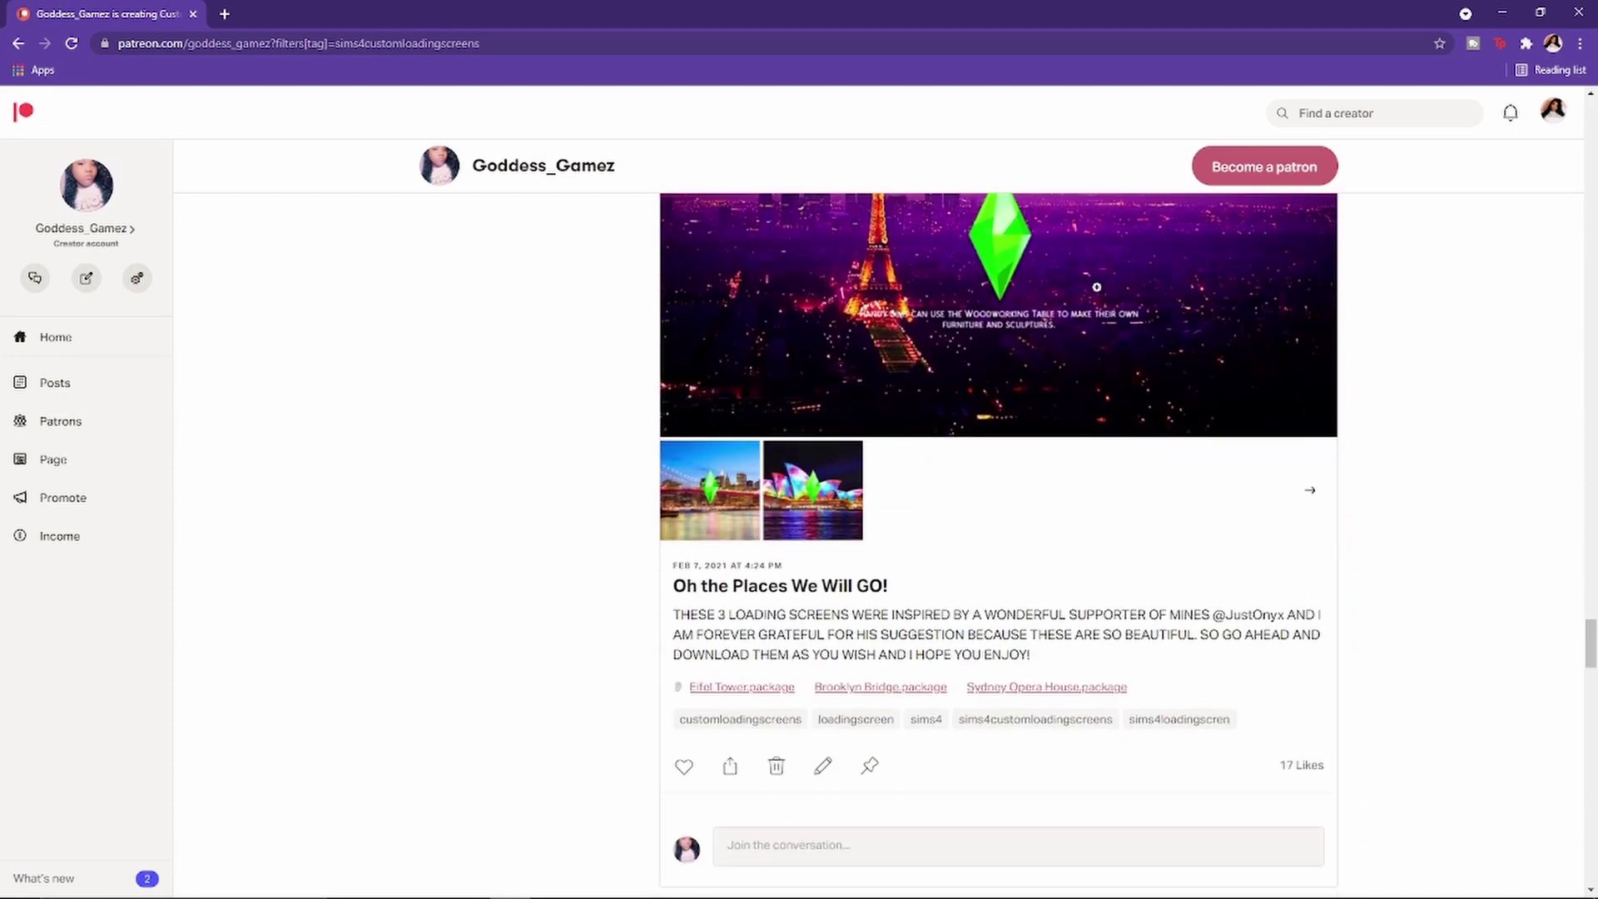
left_click(1310, 489)
left_click(1569, 492)
left_click(1568, 492)
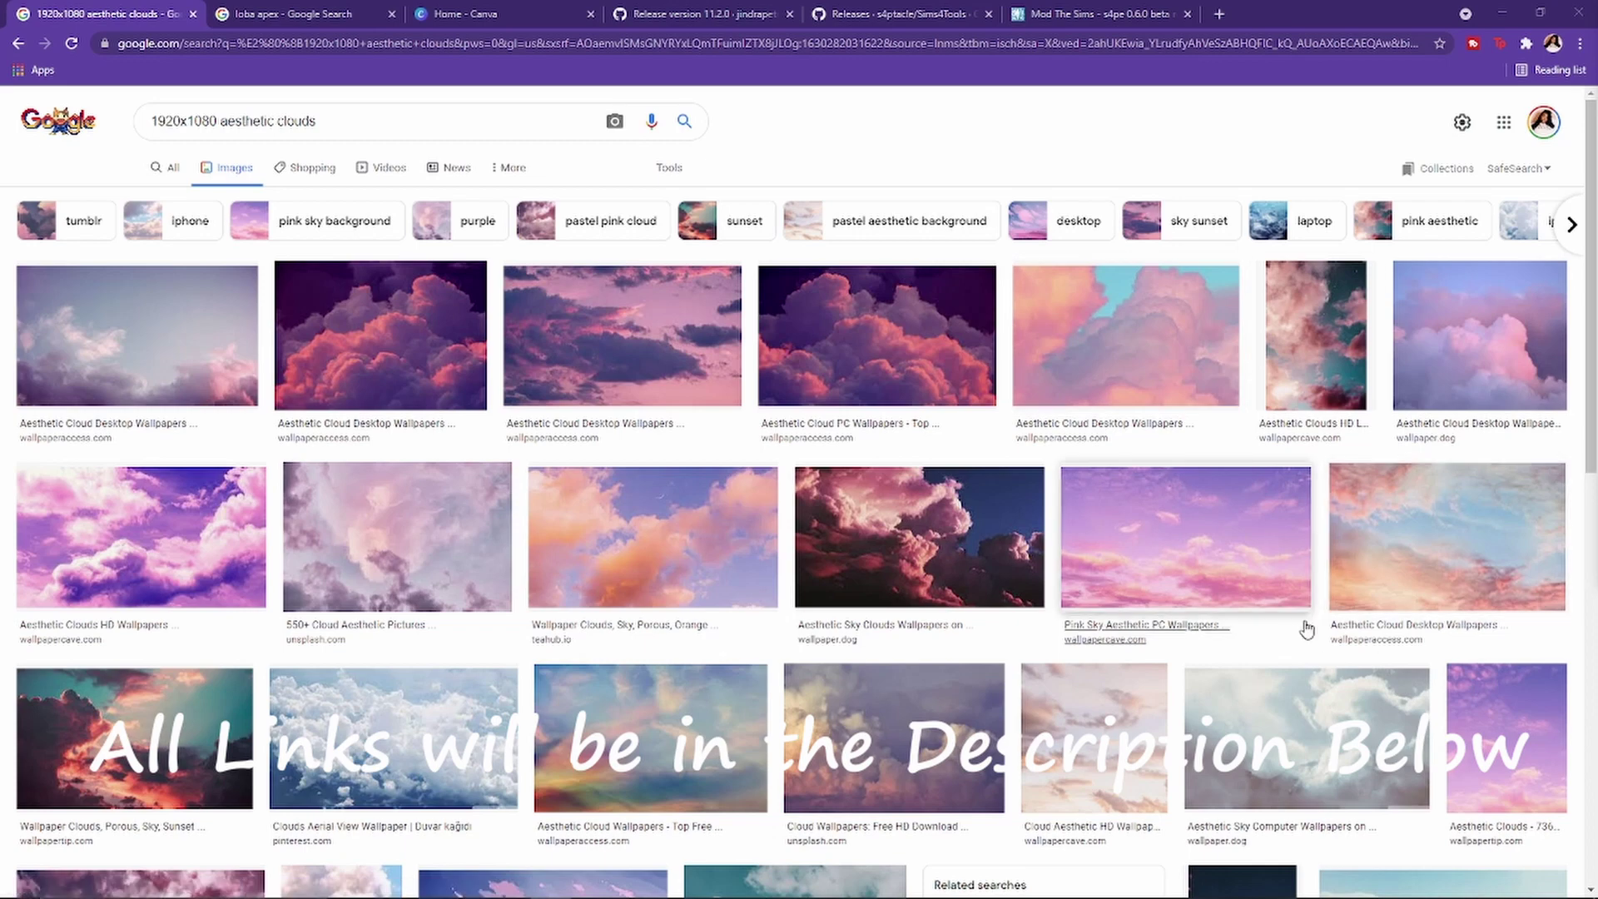
- Bring up the jpexs-decompiler 11.2.0 GitHub release page listing ffdec_11.2.0_setup.exe
left_click(724, 14)
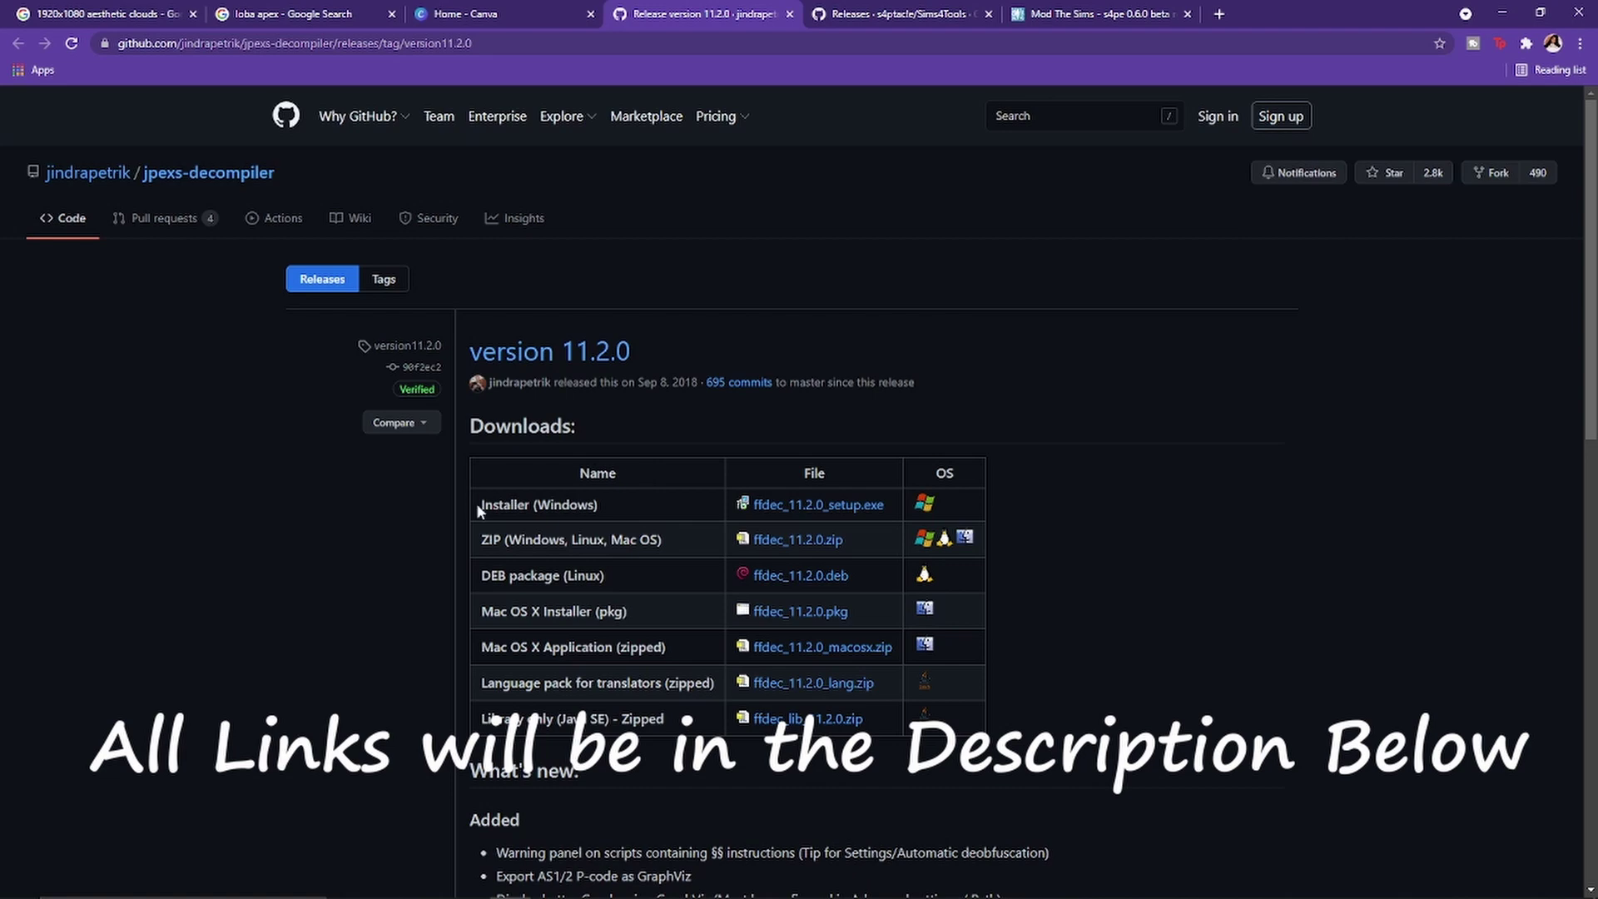
- Open the Sims4Tools releases page and scroll to the s4pe V0.6.0 assets, including s4pe_V0.6.0.7z
left_click_drag(481, 504, 659, 507)
left_click(916, 566)
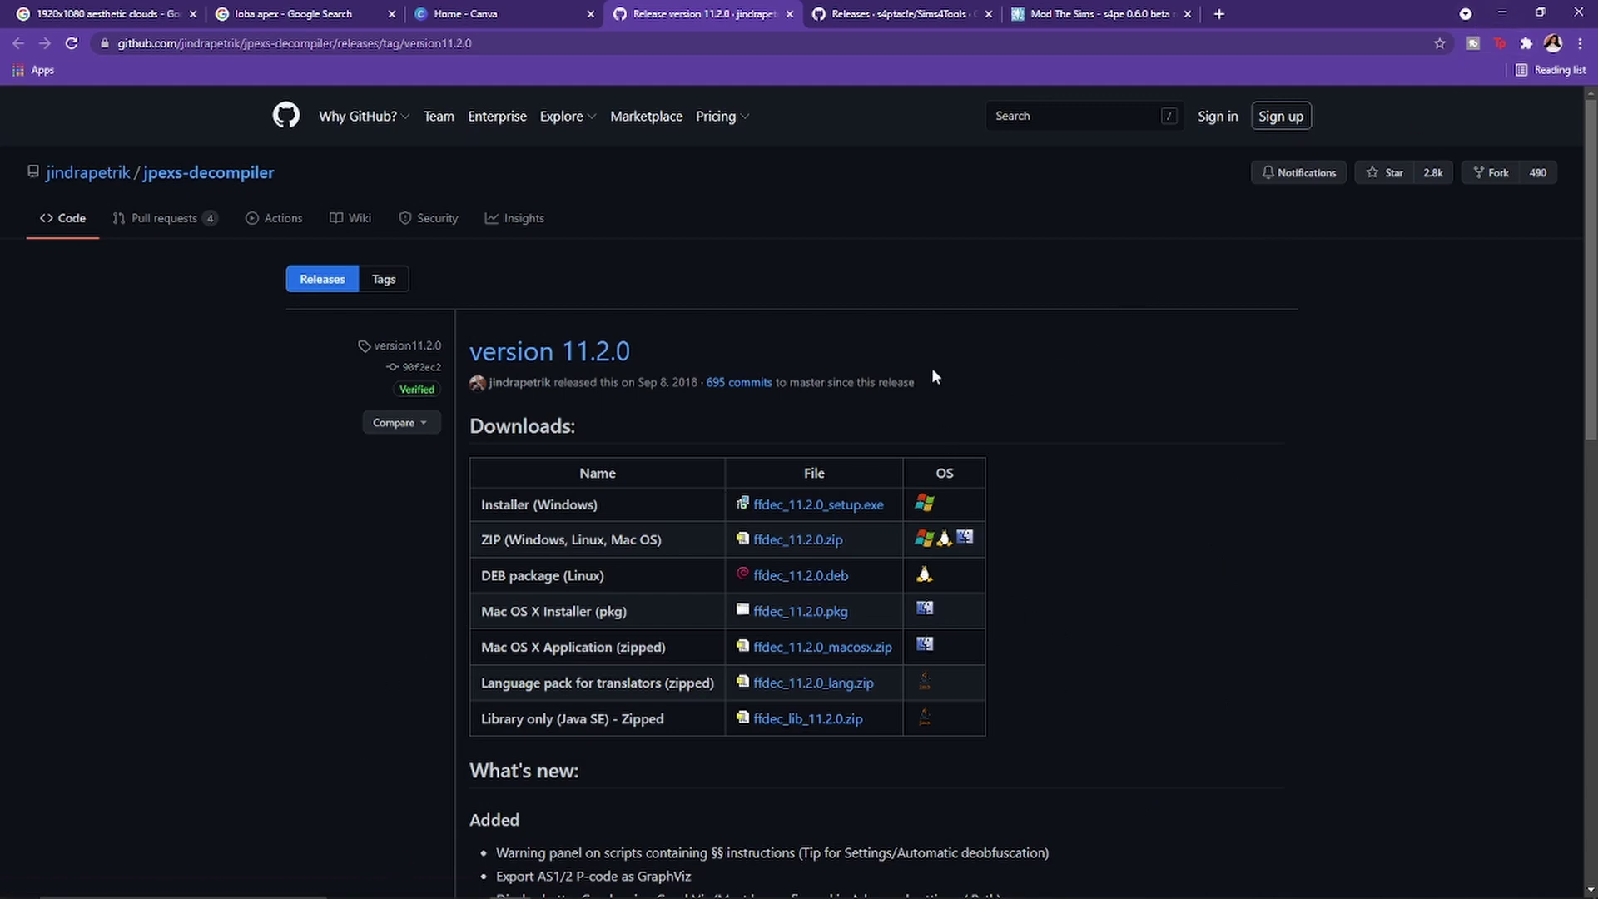
left_click(1090, 14)
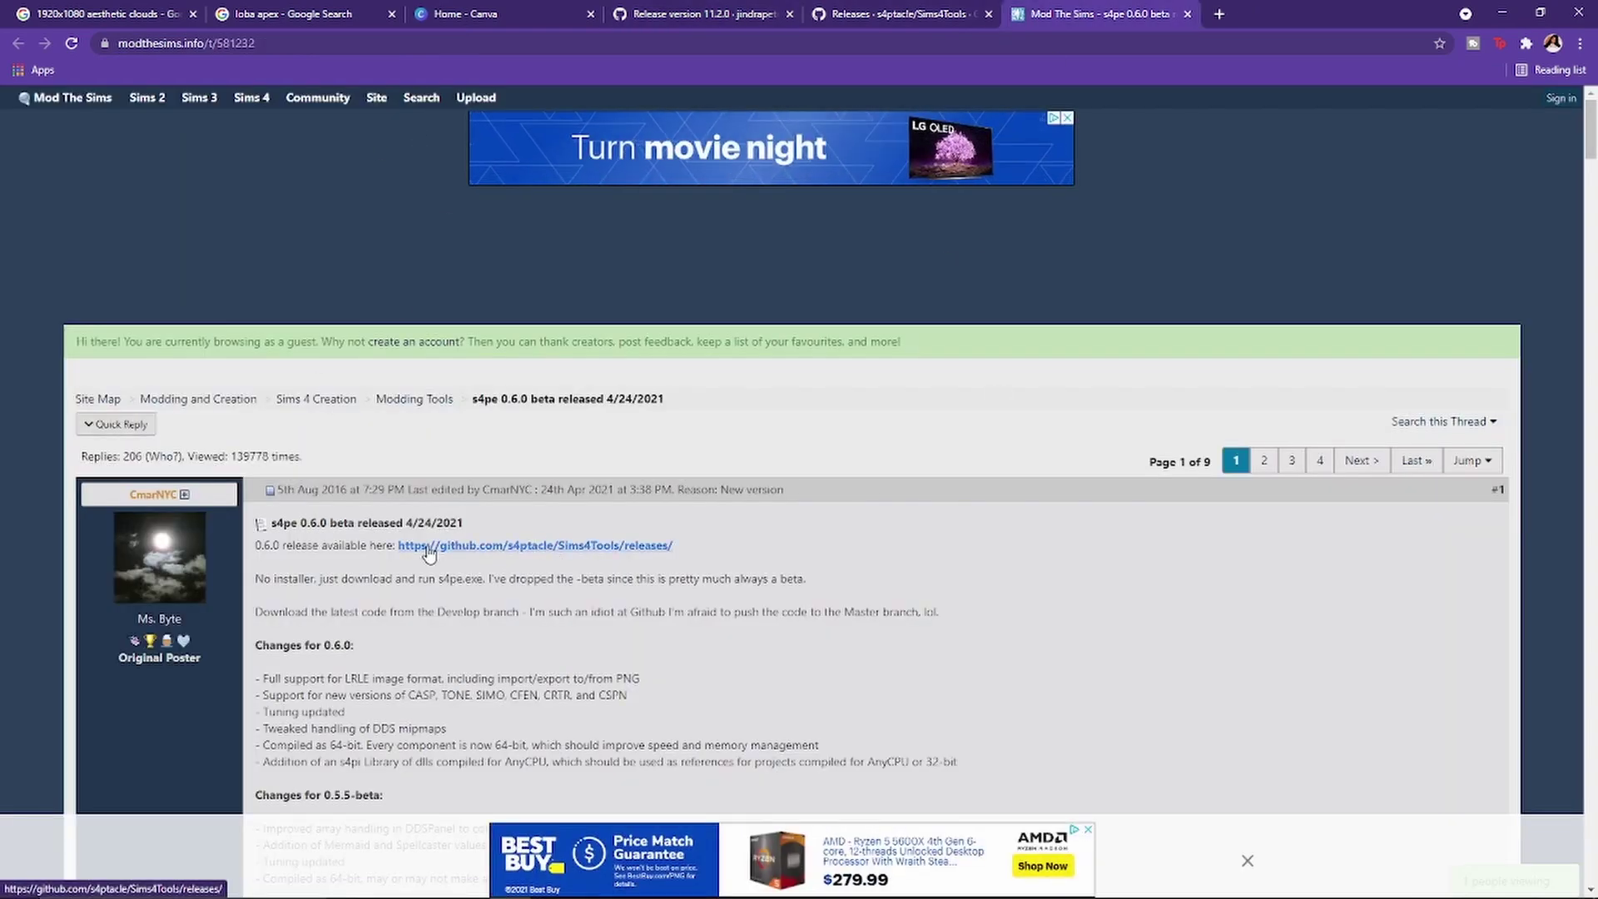
left_click(468, 551)
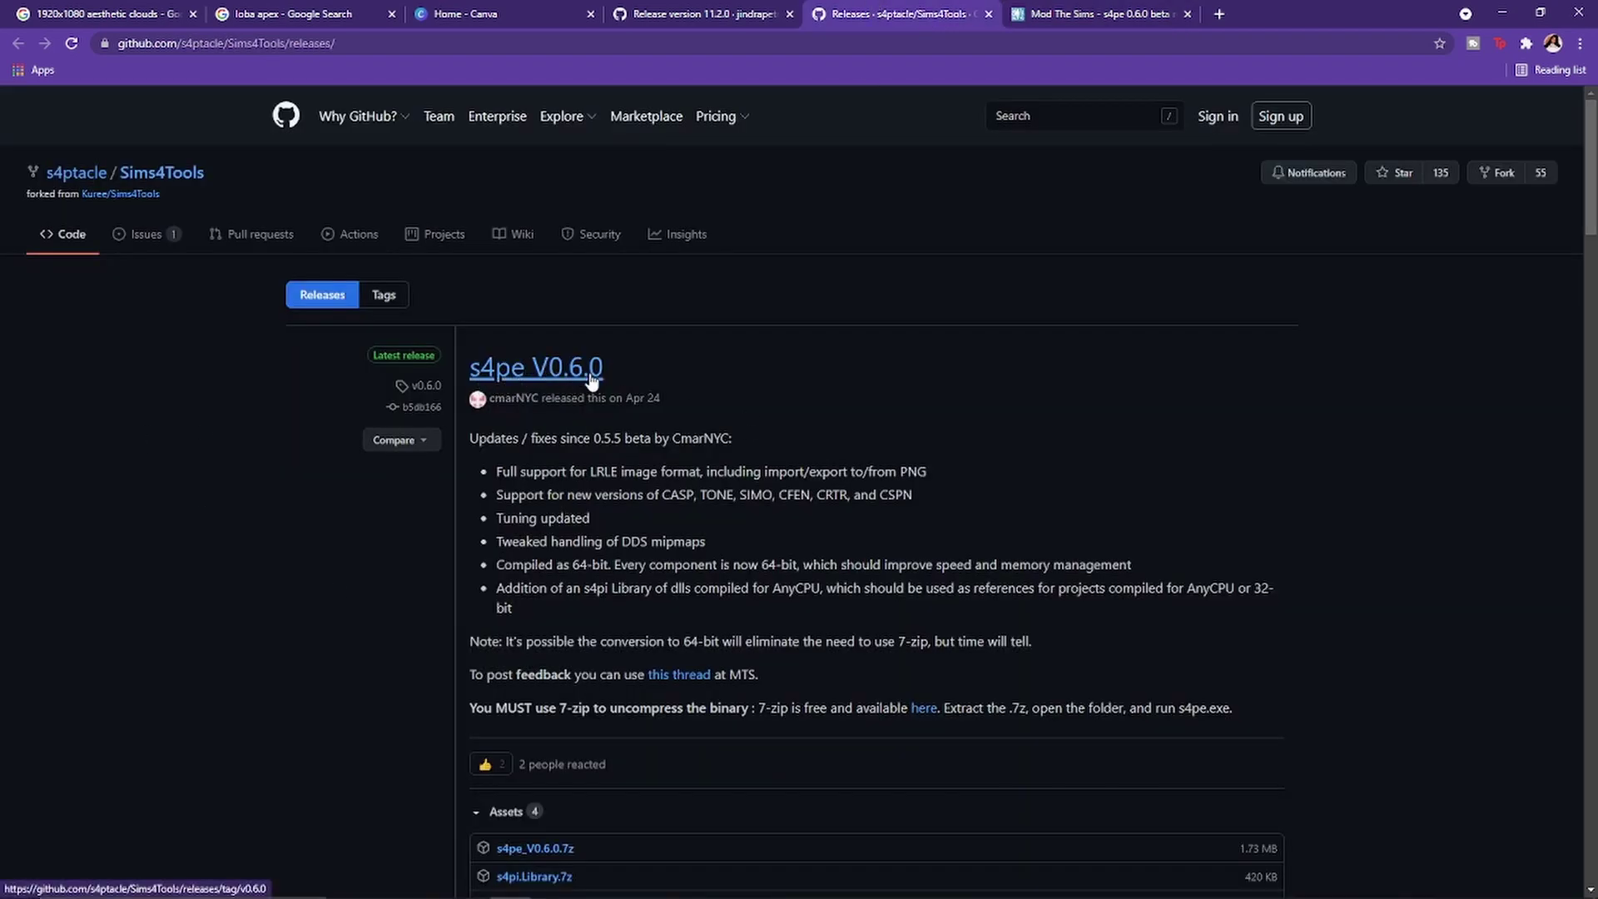
scroll(597, 374, "down", 4)
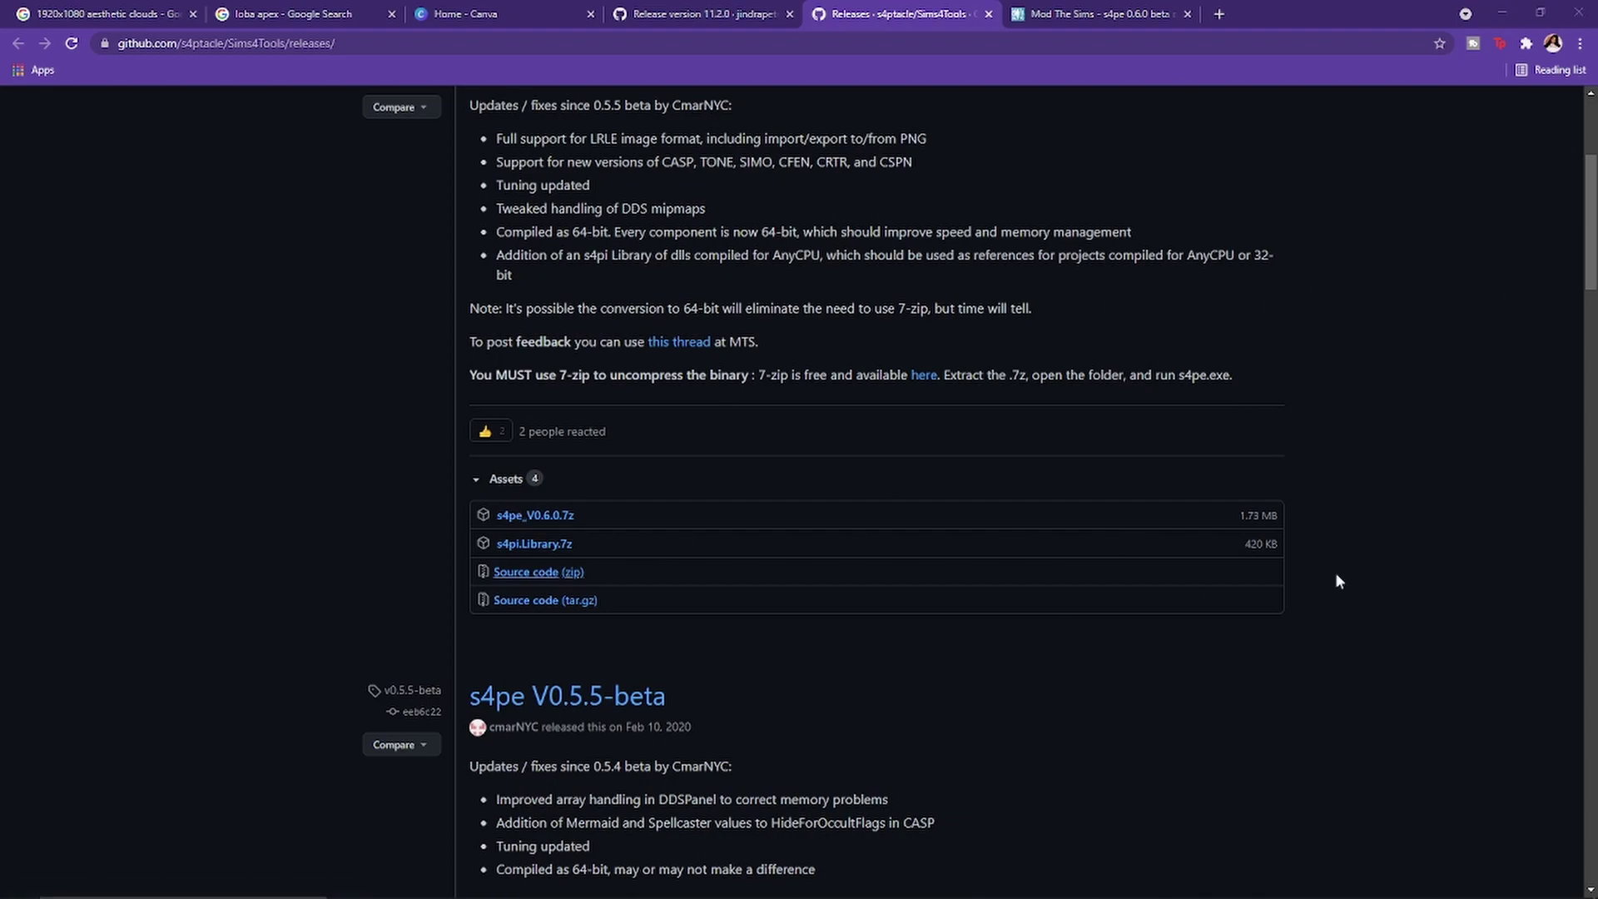
- Minimize the browser to reveal the desktop
left_click(1541, 13)
right_click(1314, 195)
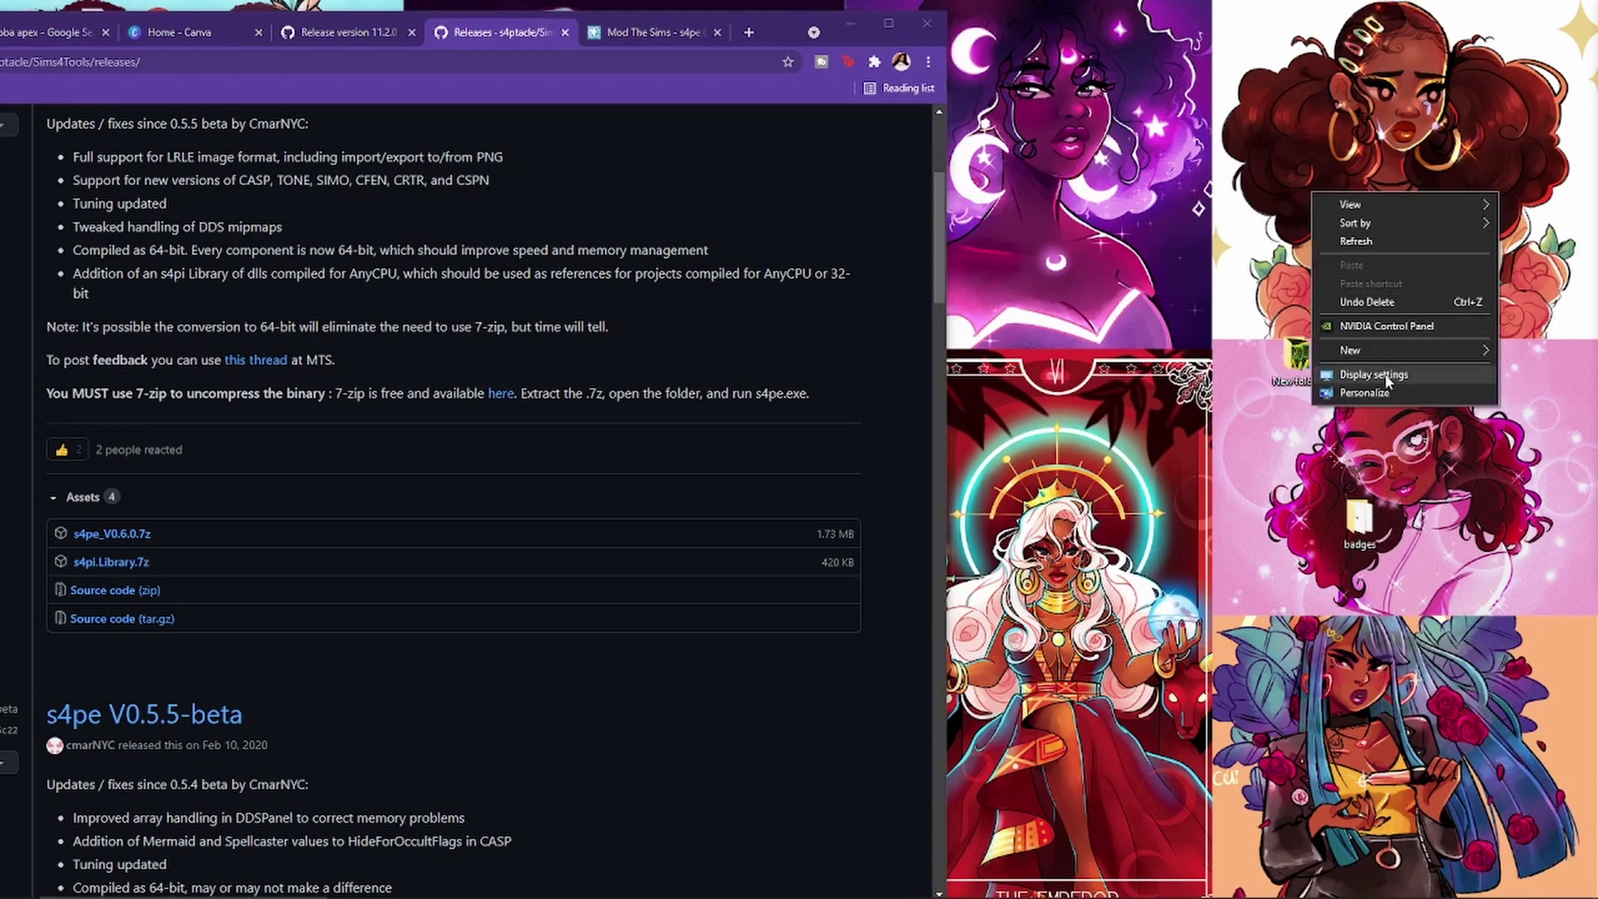
left_click(1199, 231)
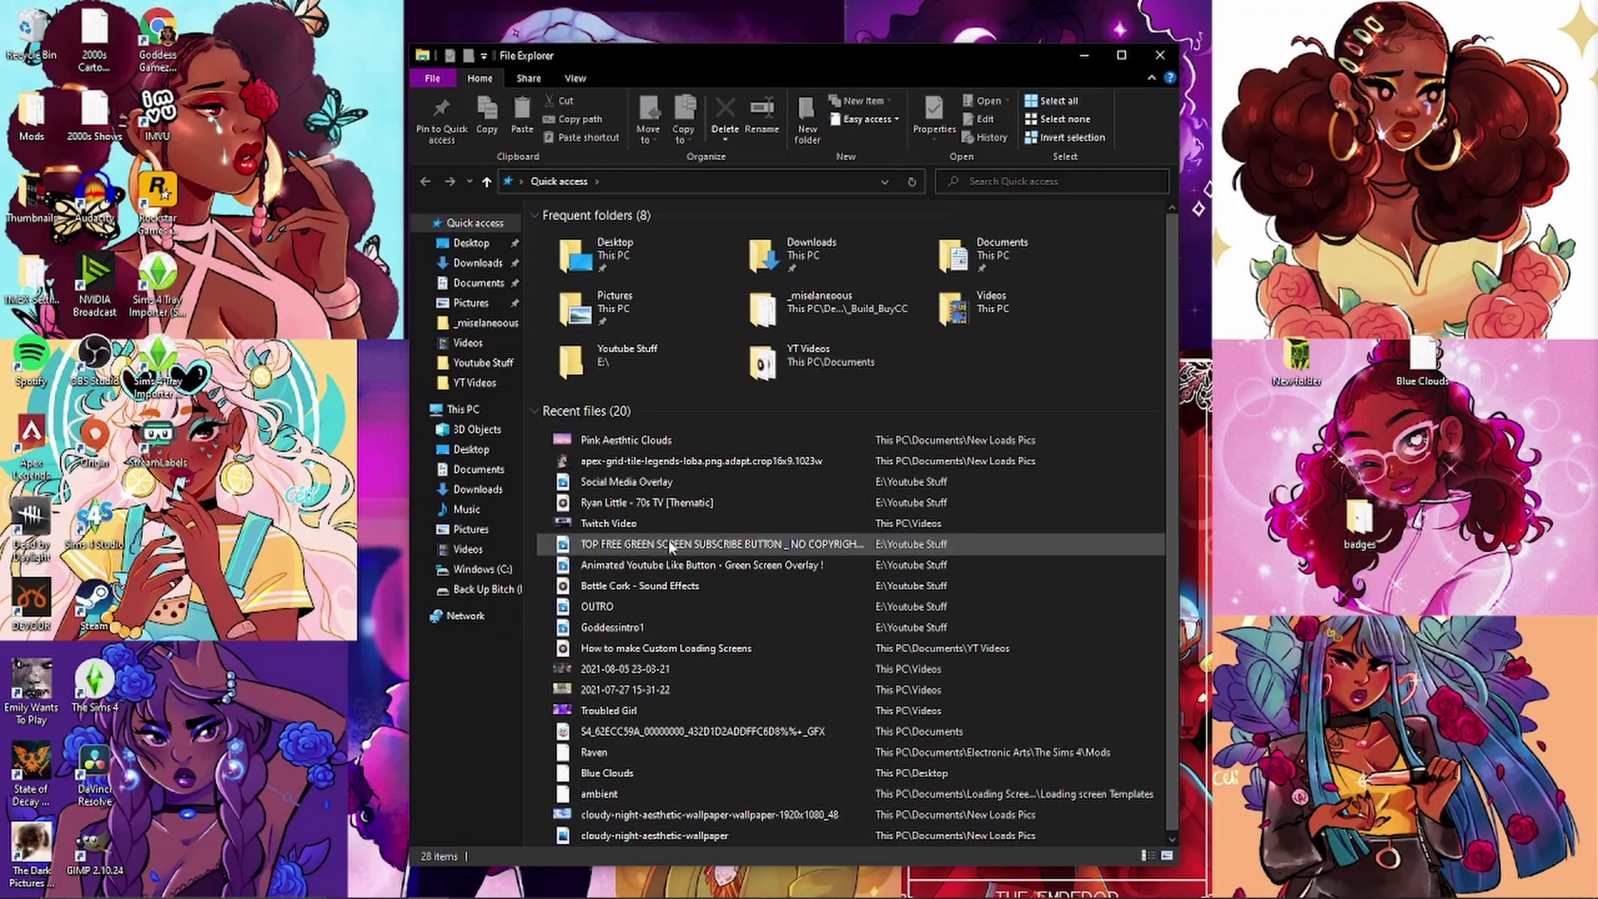
- Browse Documents > Loading Screen Stuff, check Loading screen Templates, then enter the s4pe folder
left_click(479, 283)
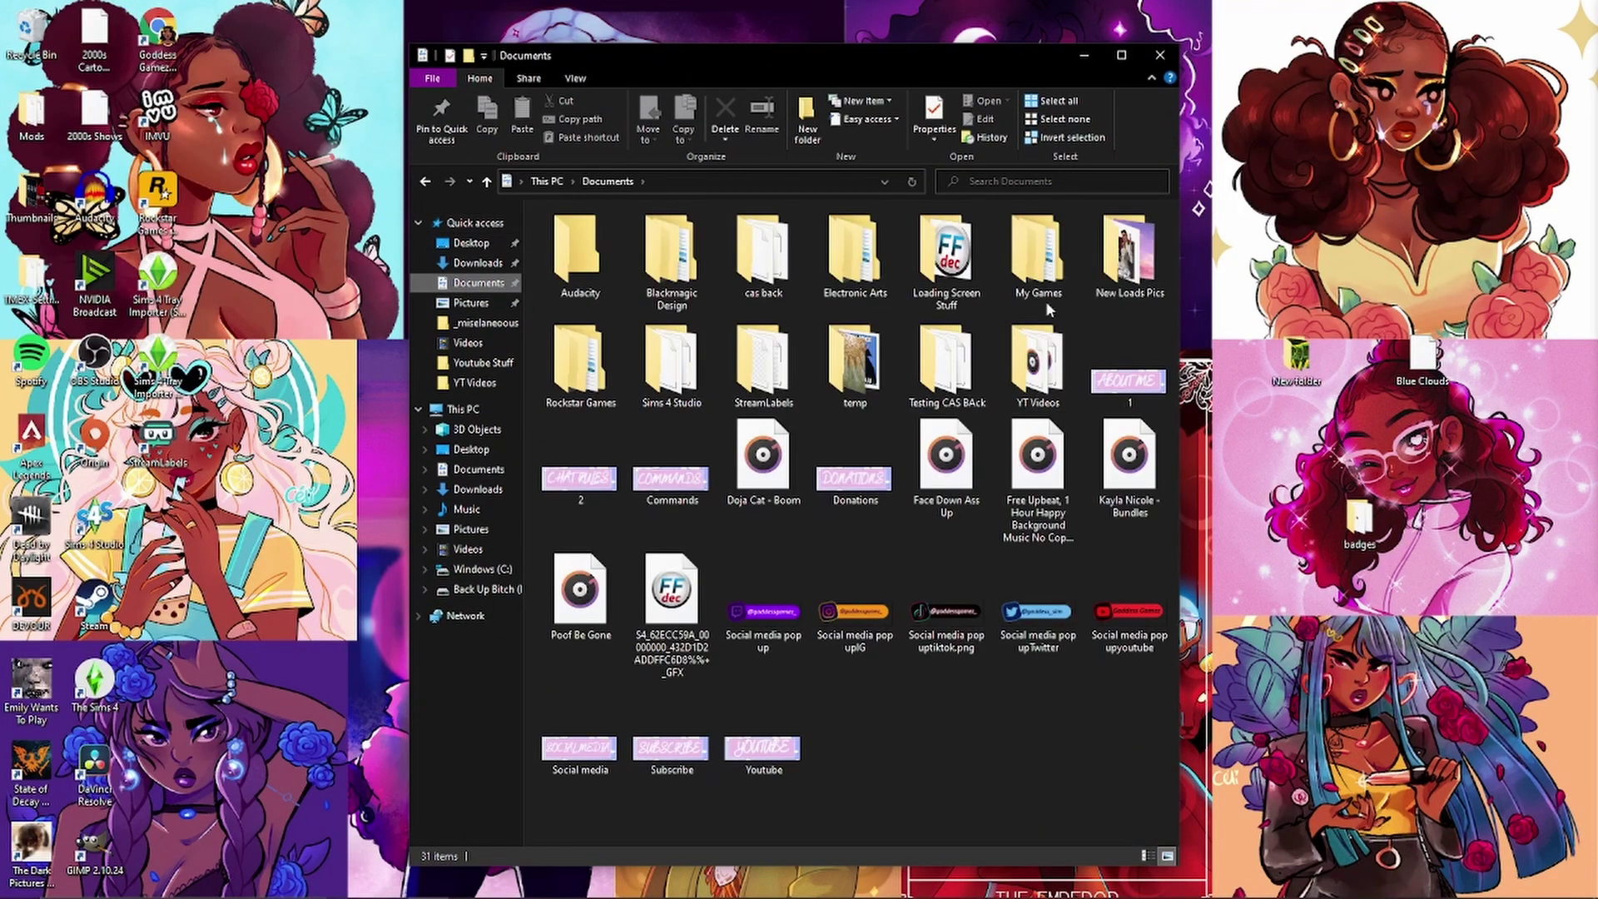
double_click(947, 258)
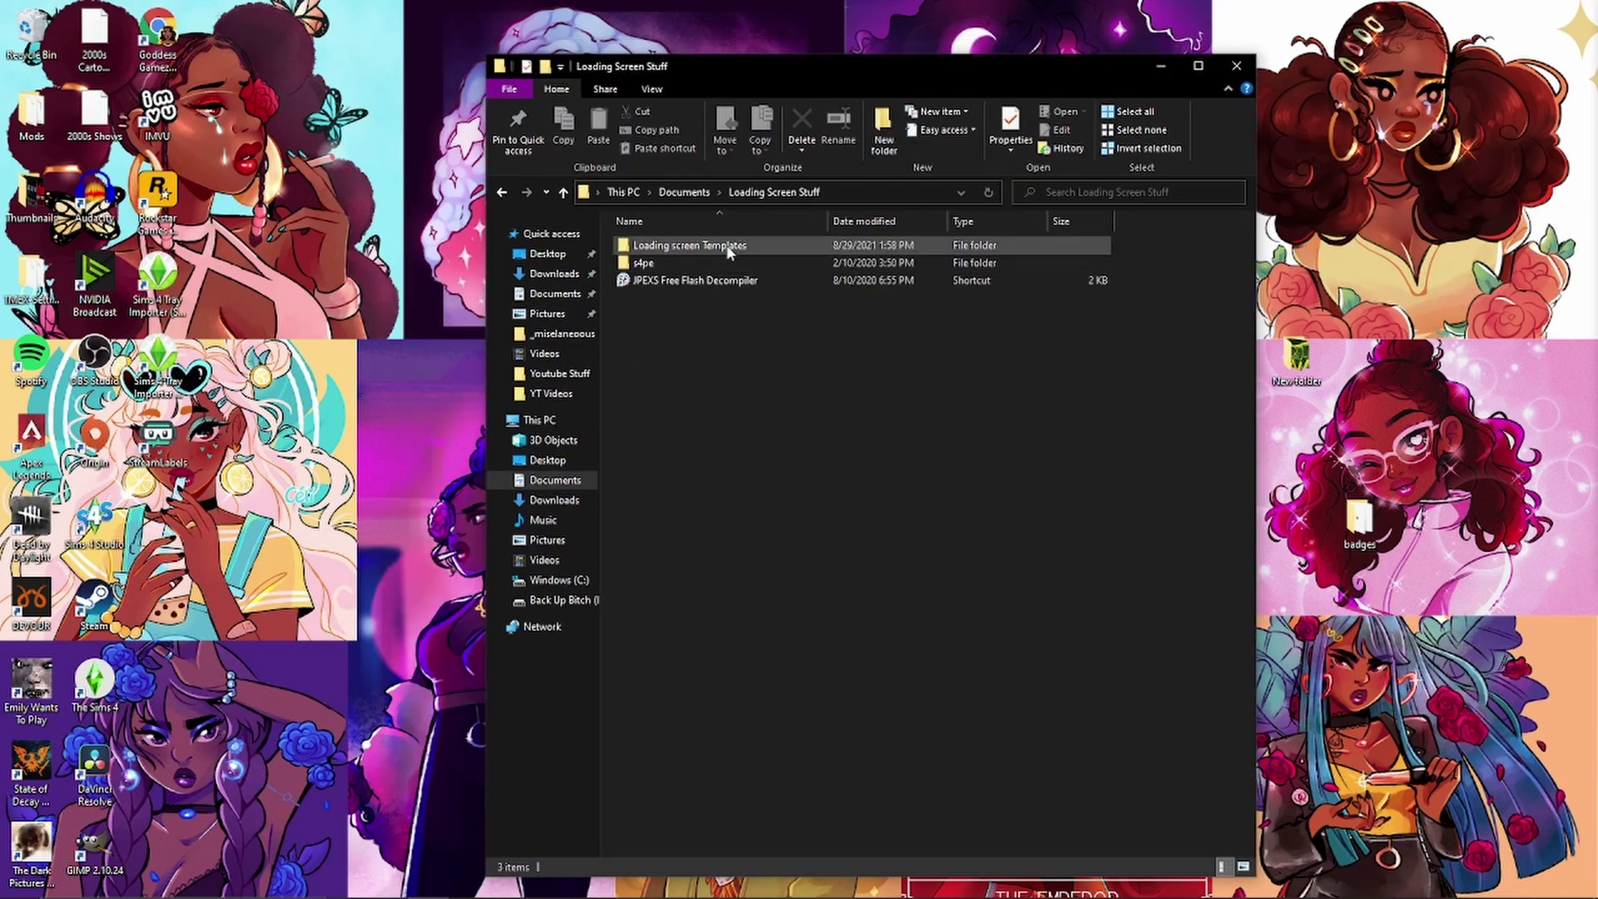
double_click(739, 248)
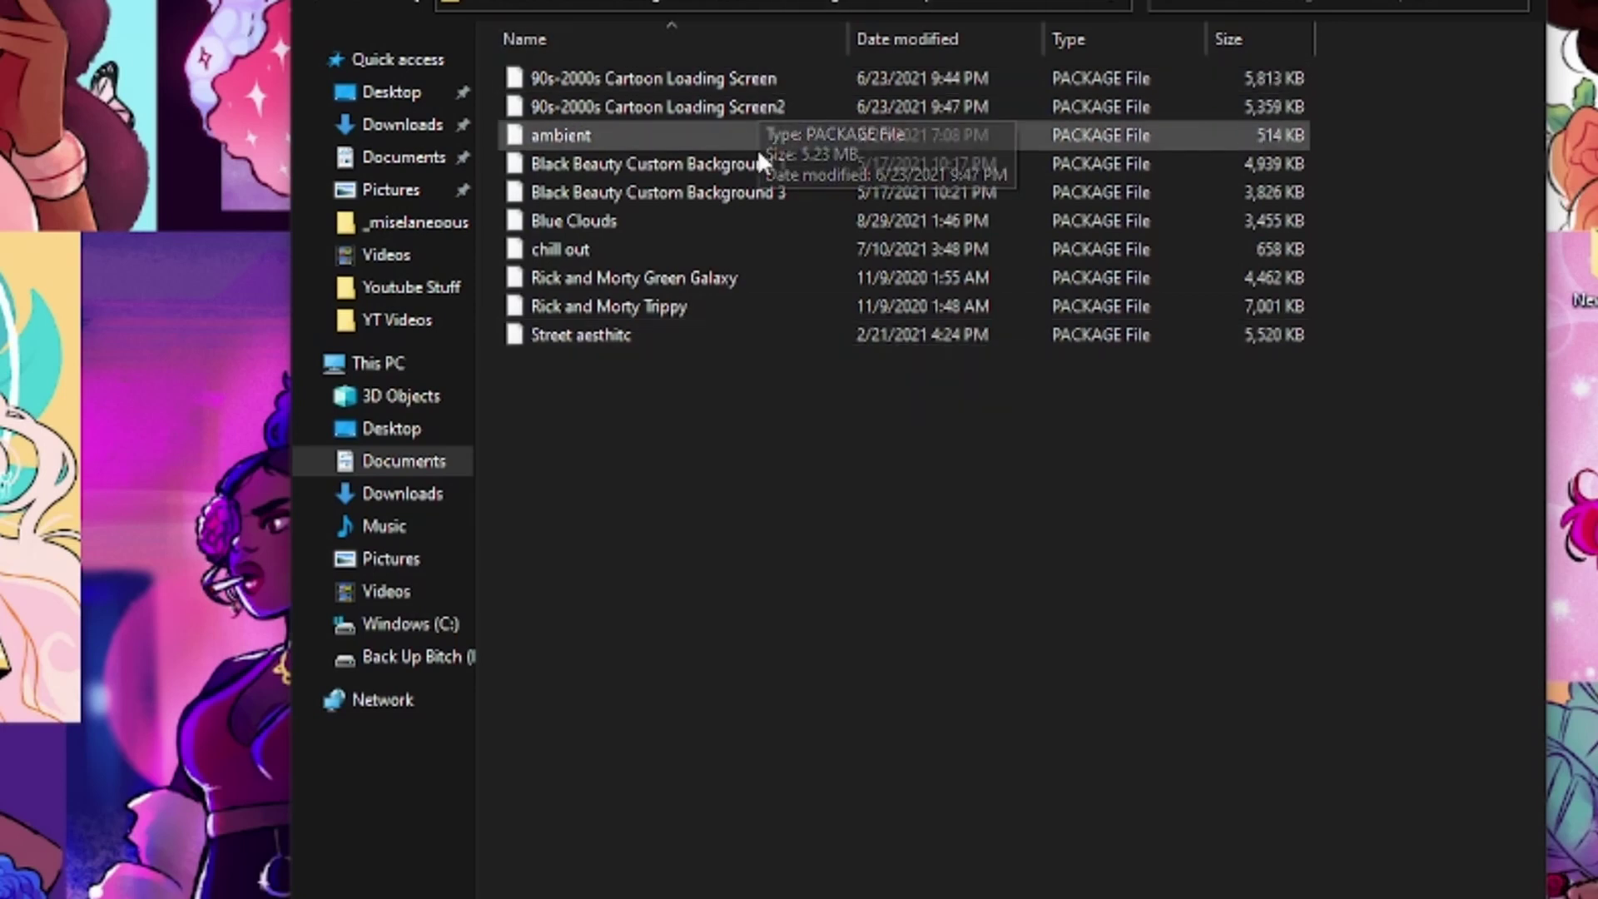
left_click(375, 150)
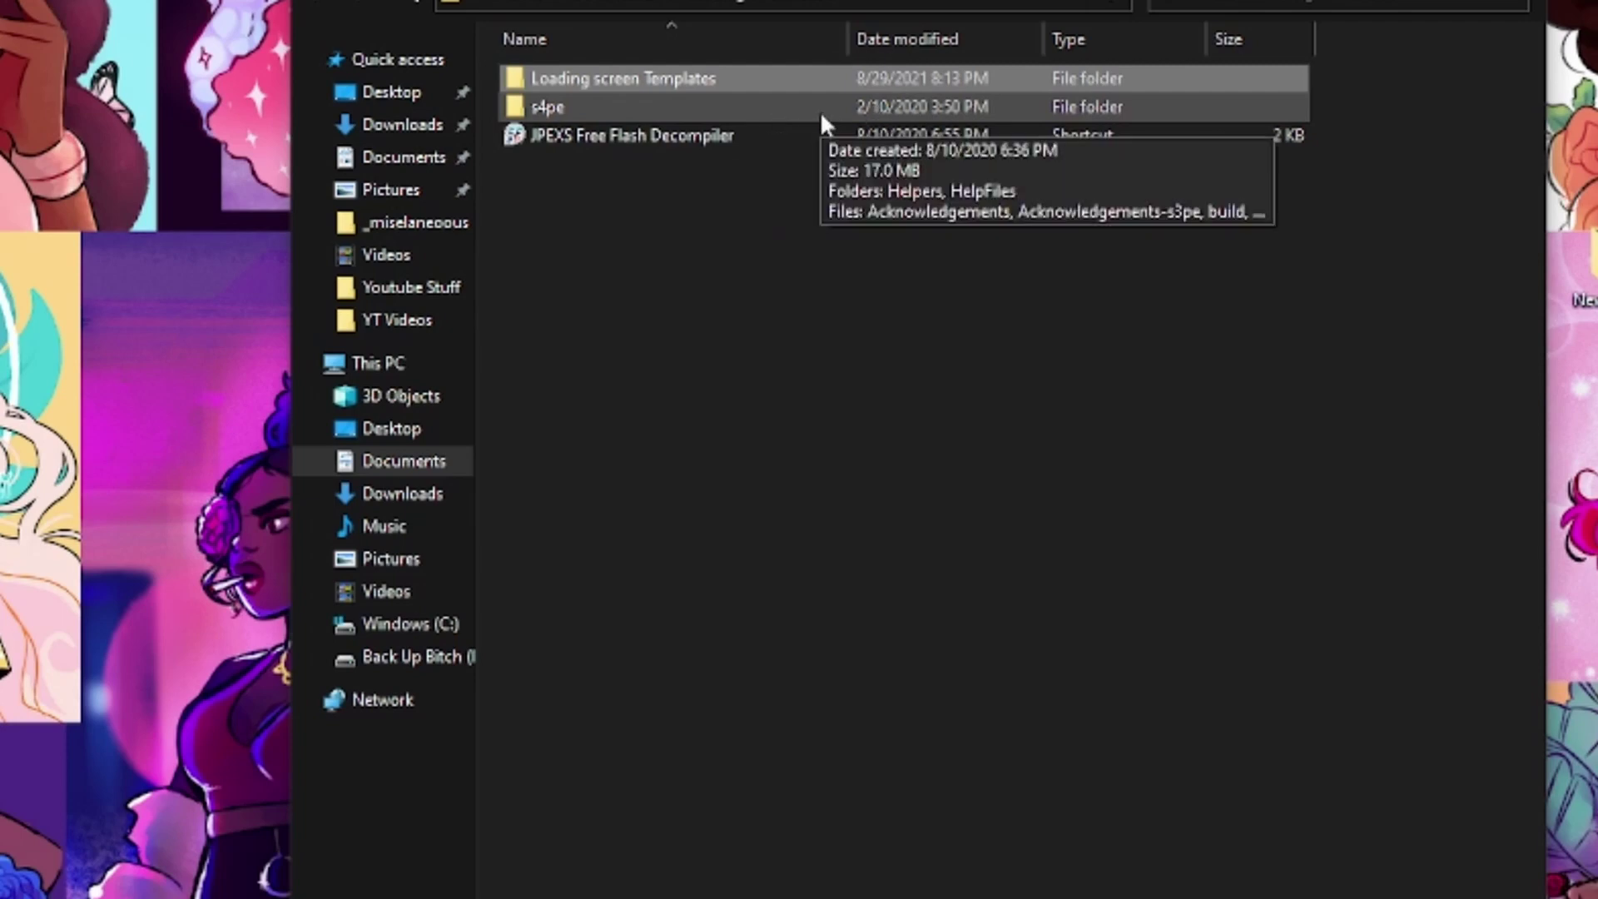
double_click(657, 107)
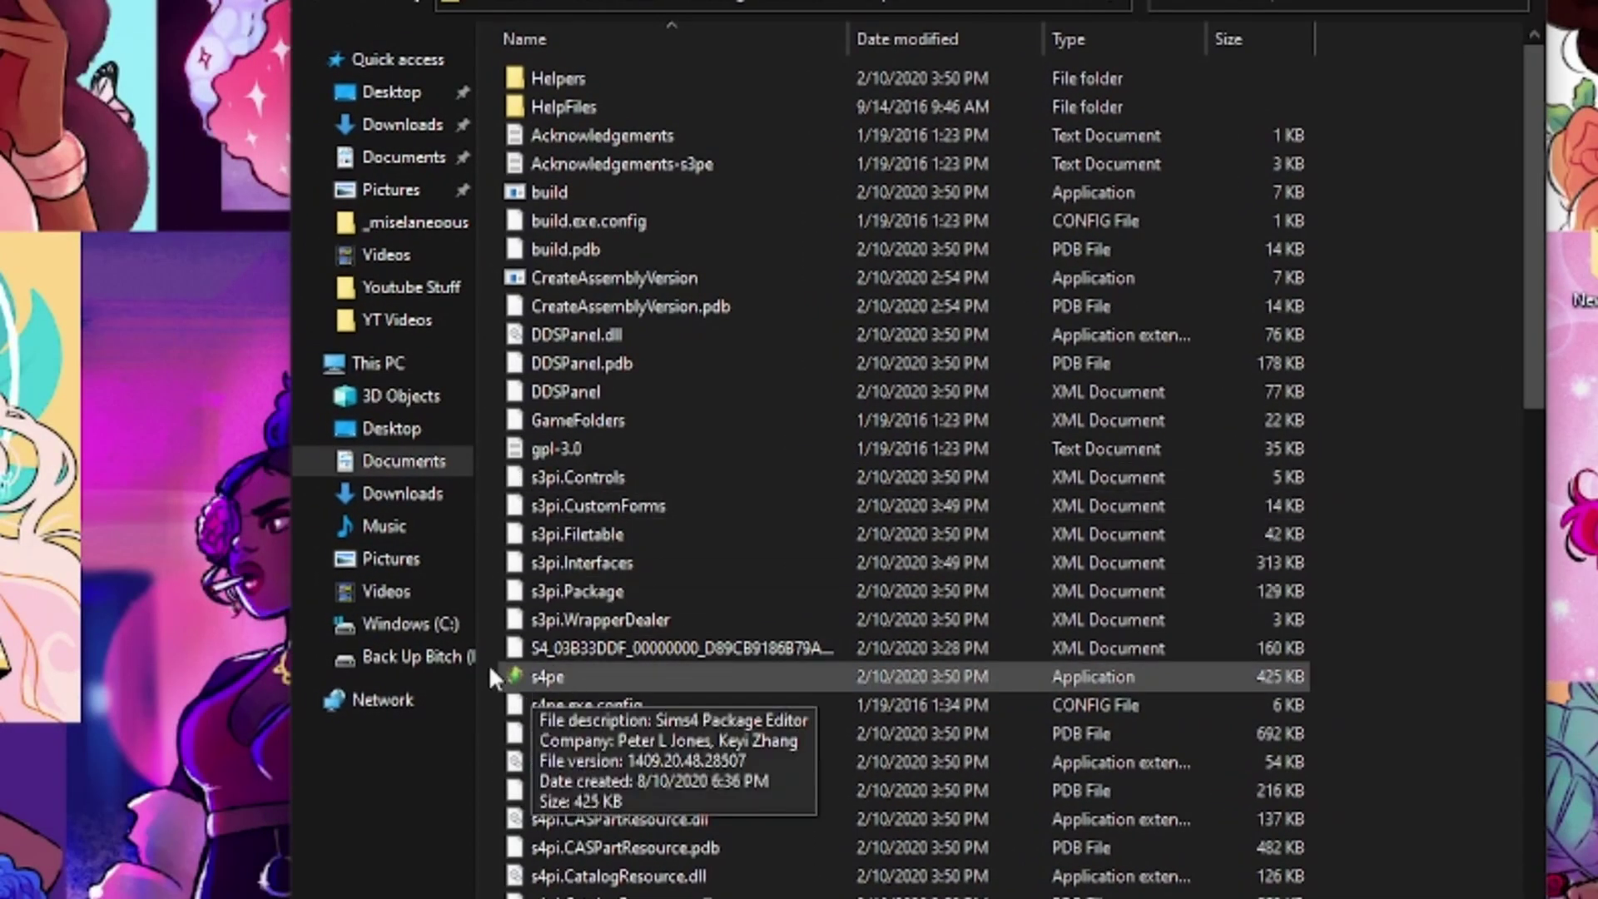
- Launch s4pe and load Street aesthitc.package from Loading Screen Stuff > Loading screen Templates
mouse_move(515, 693)
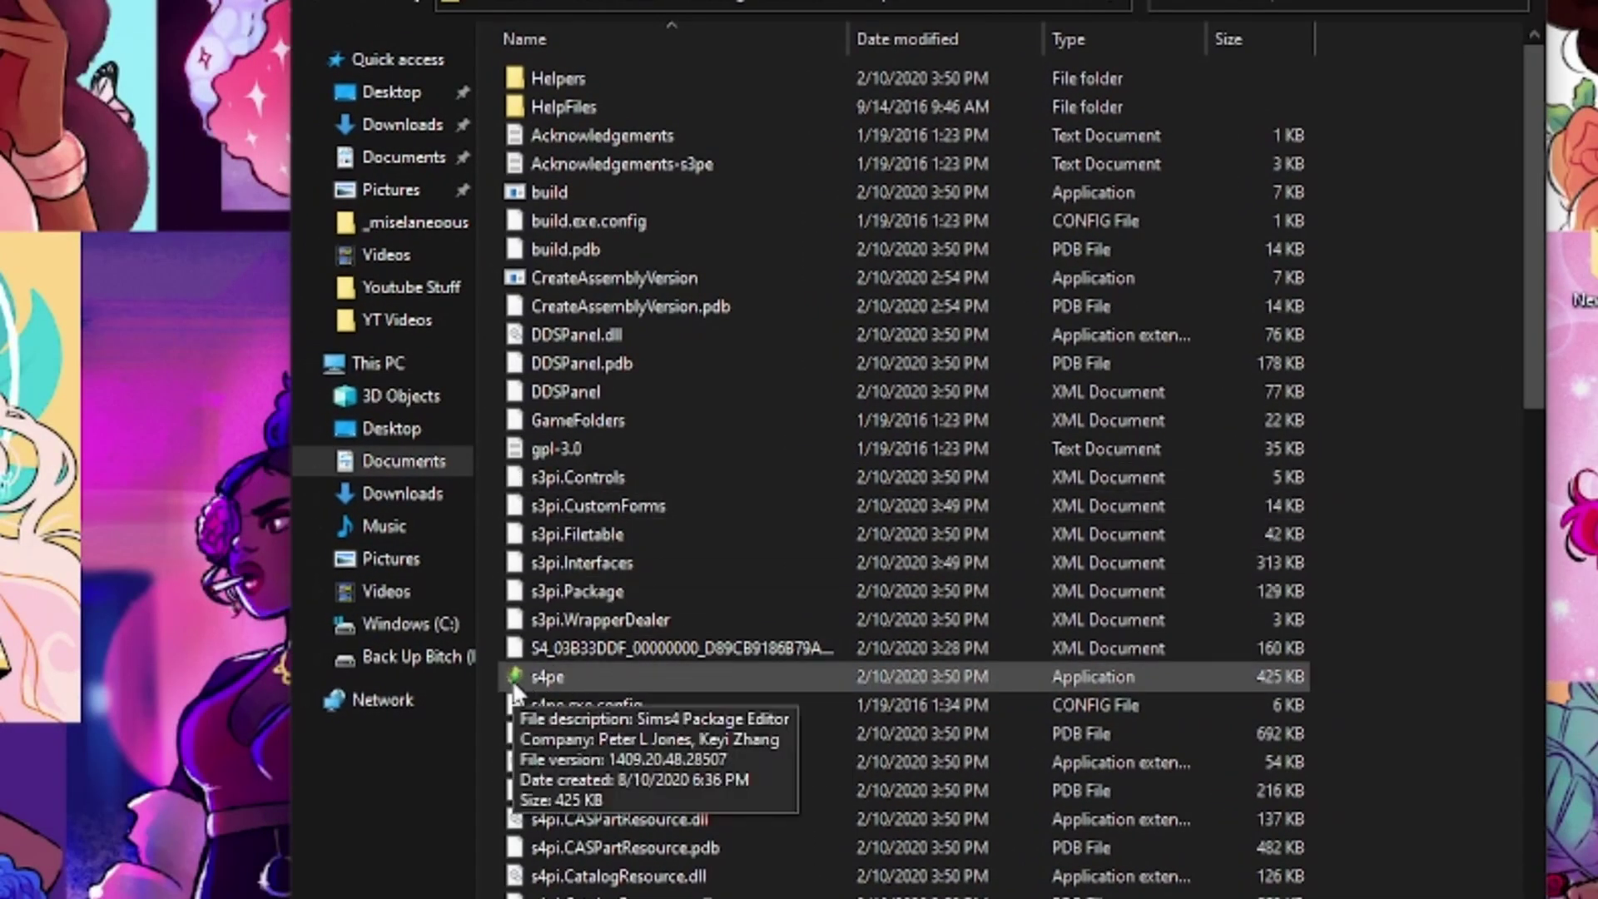
double_click(515, 687)
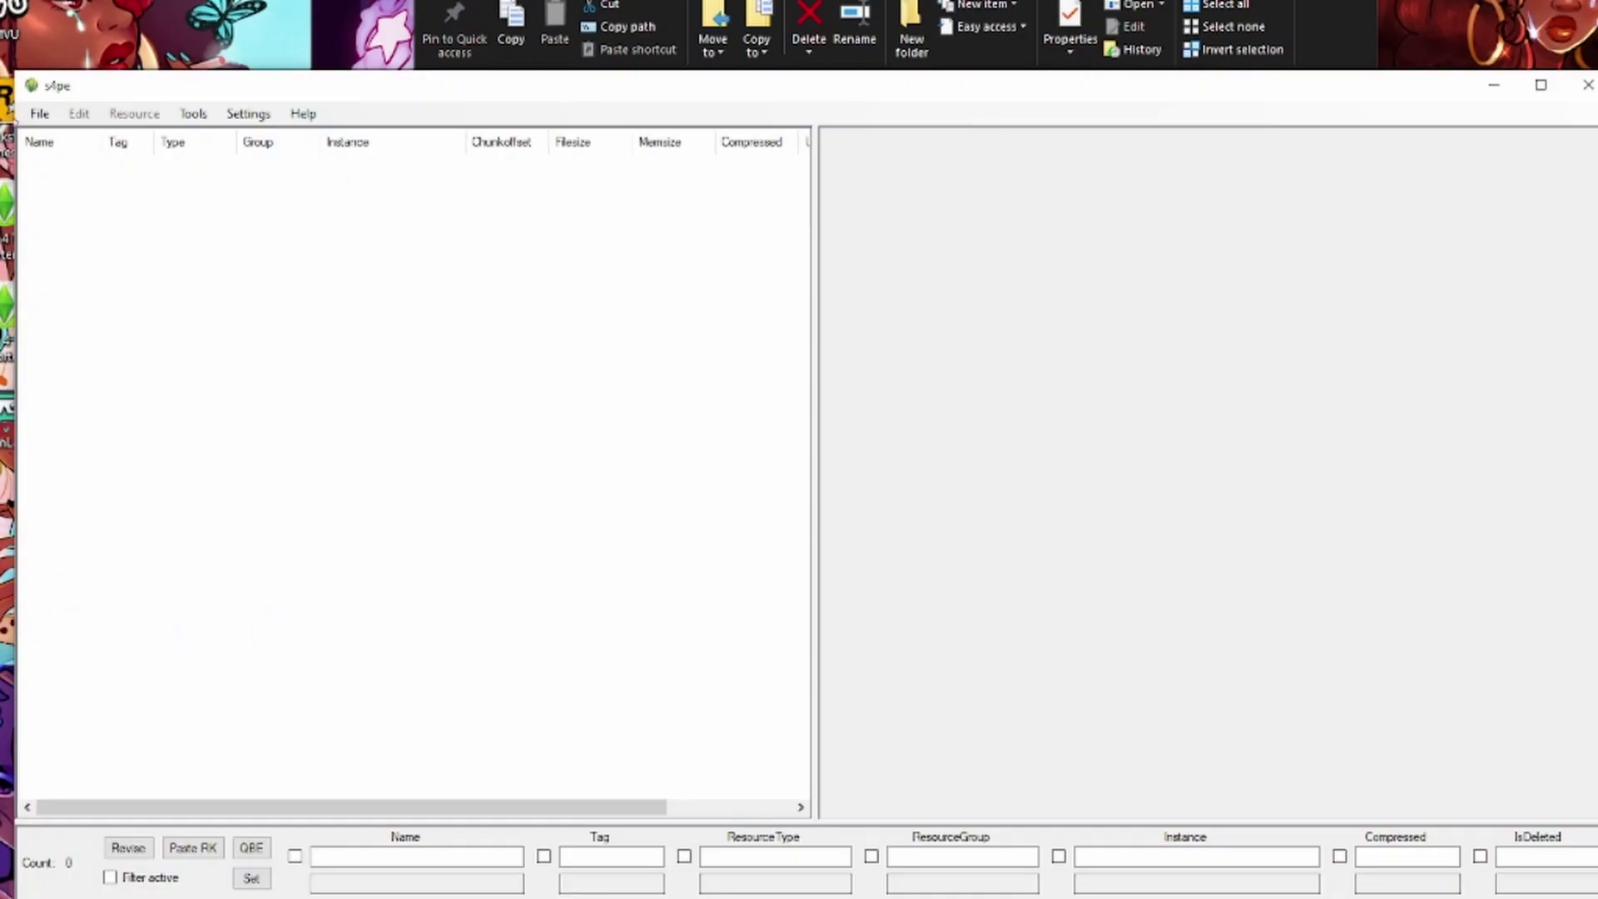
left_click(40, 114)
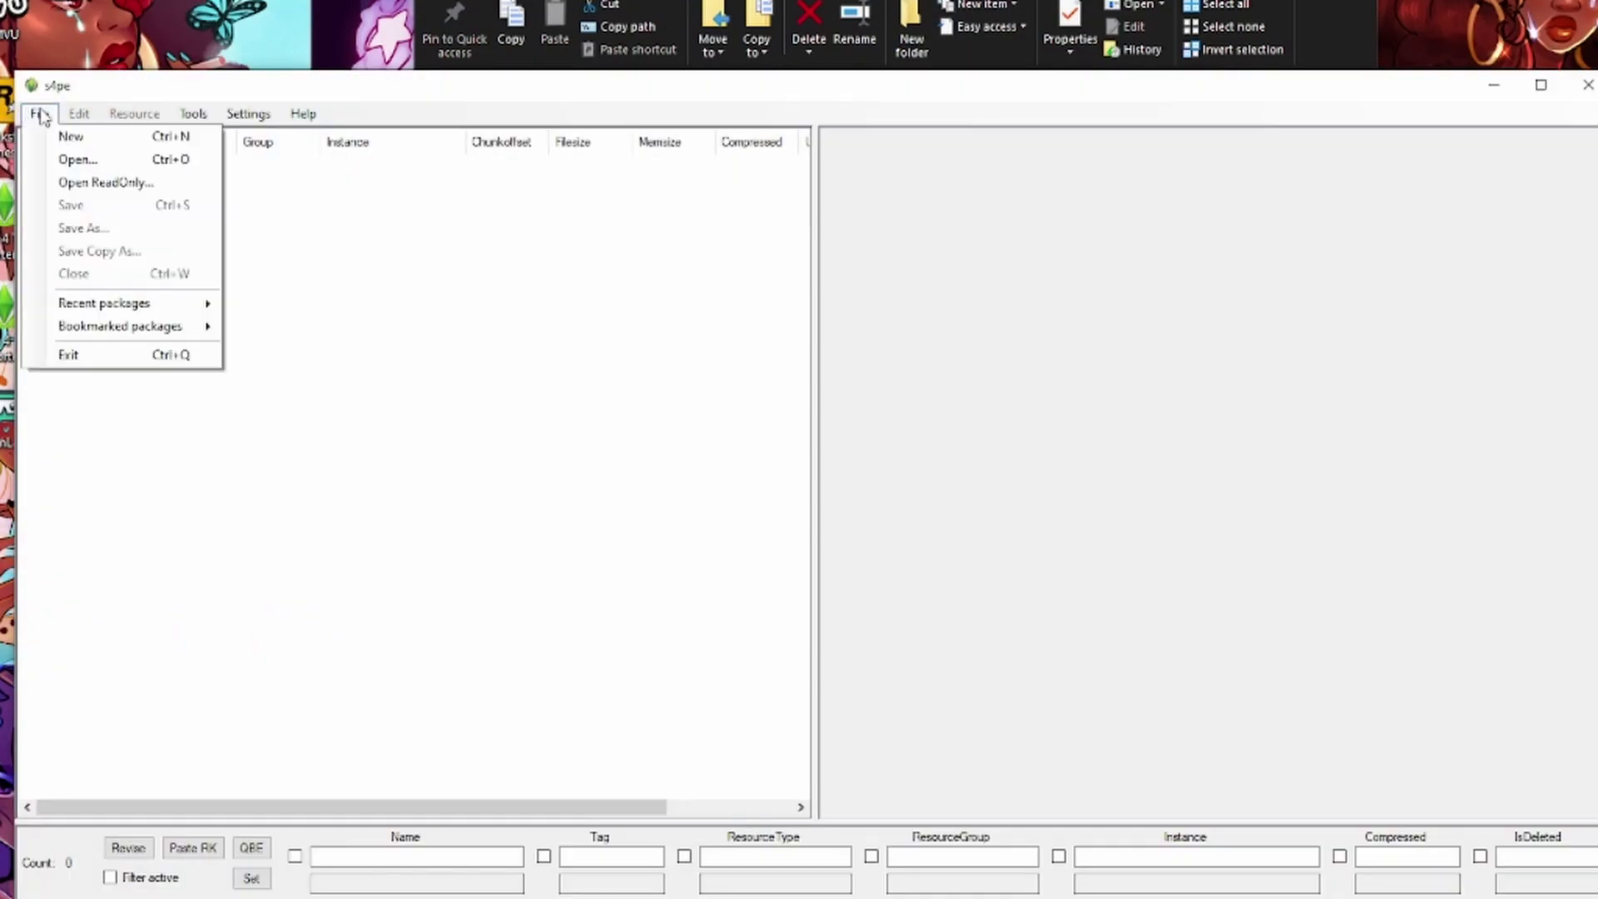
left_click(119, 161)
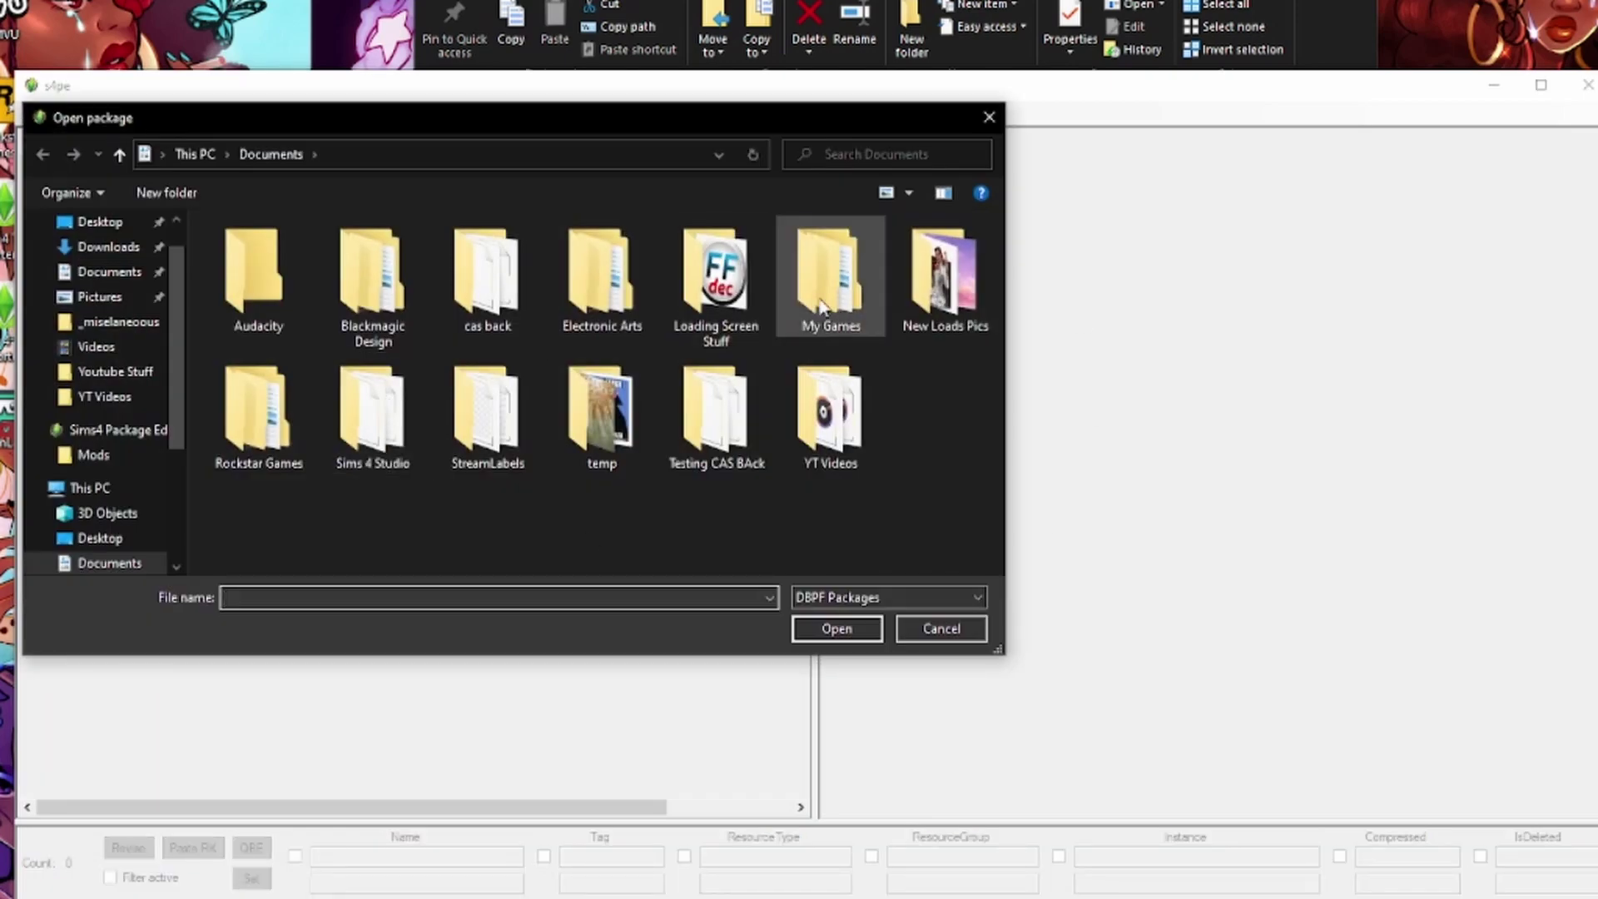
double_click(724, 295)
double_click(427, 250)
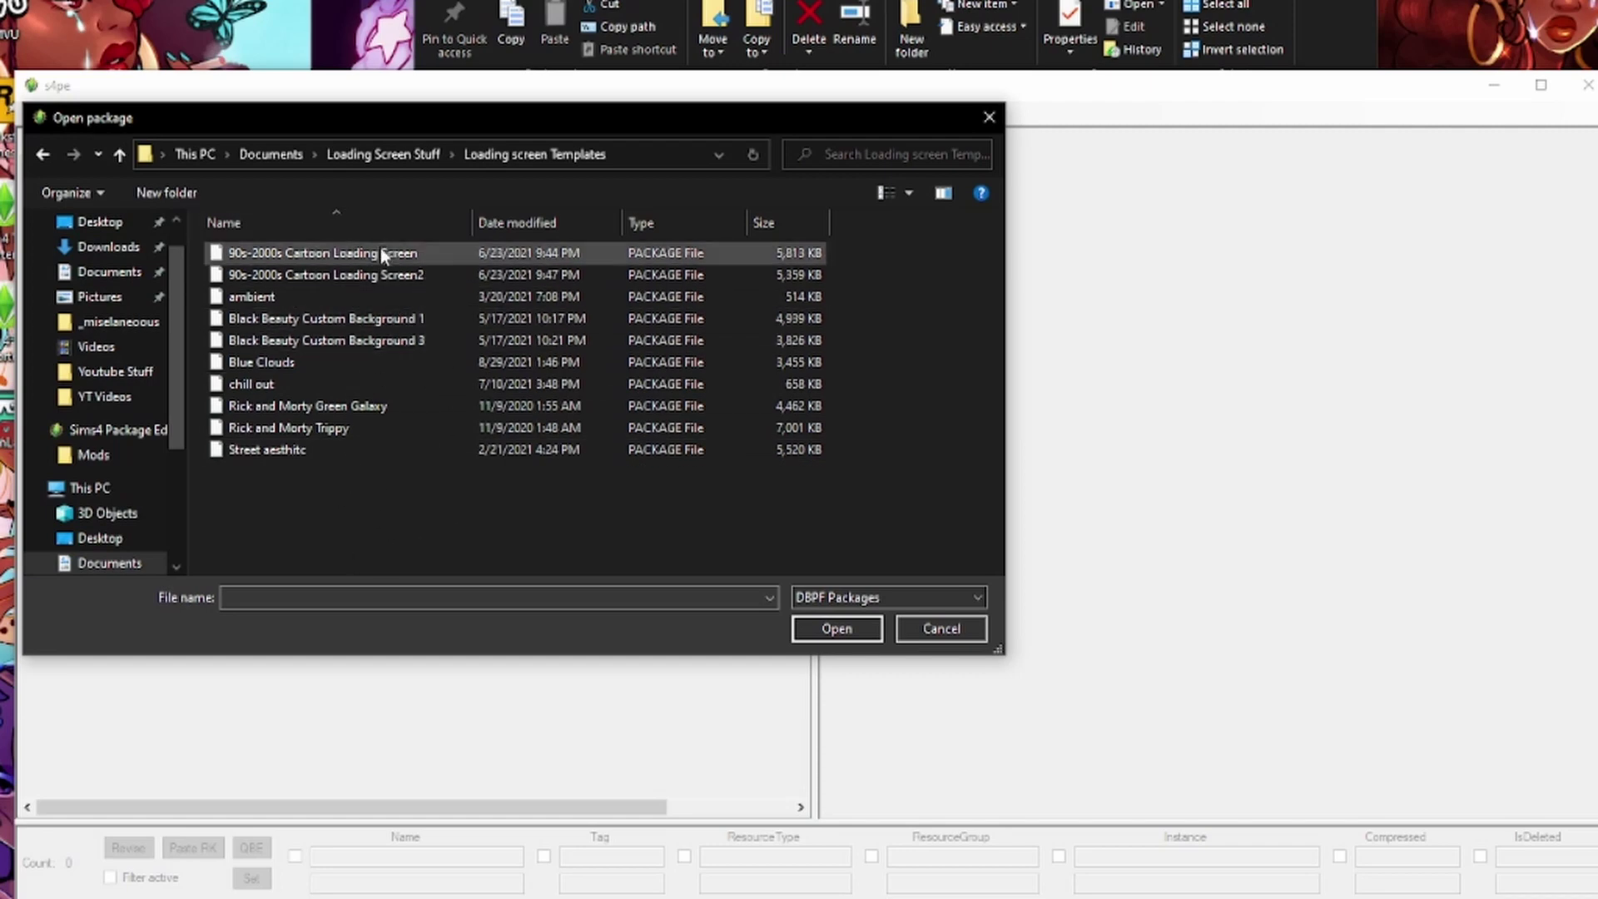
left_click(343, 450)
left_click(835, 628)
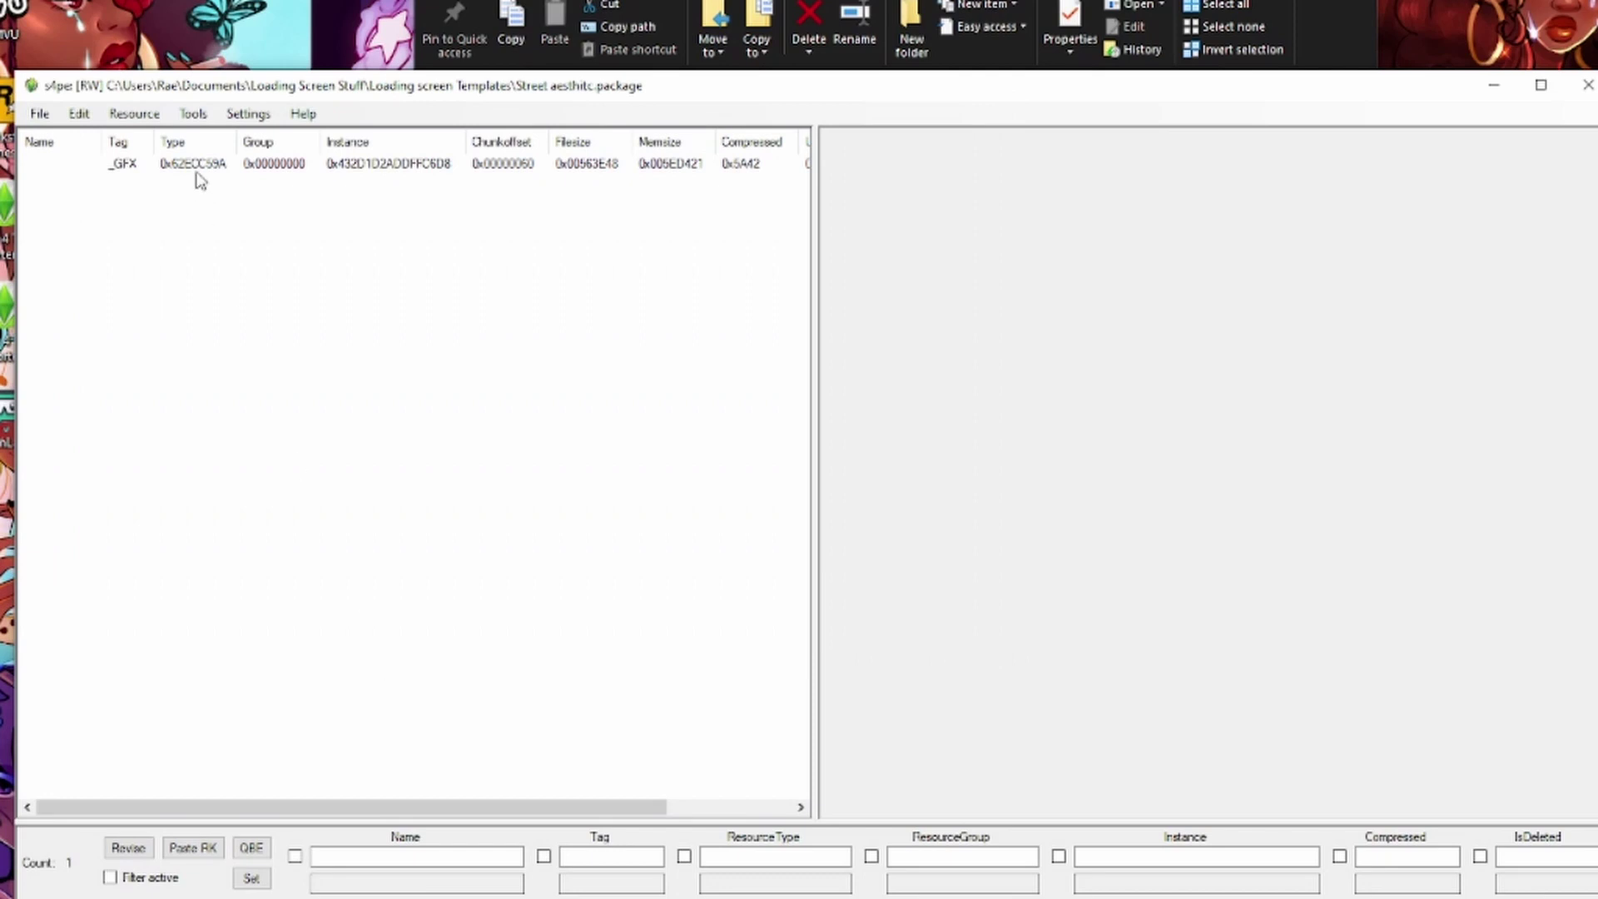
- Export the _GFX resource to Documents as S4_62ECC59A, overwriting the earlier export
left_click(191, 165)
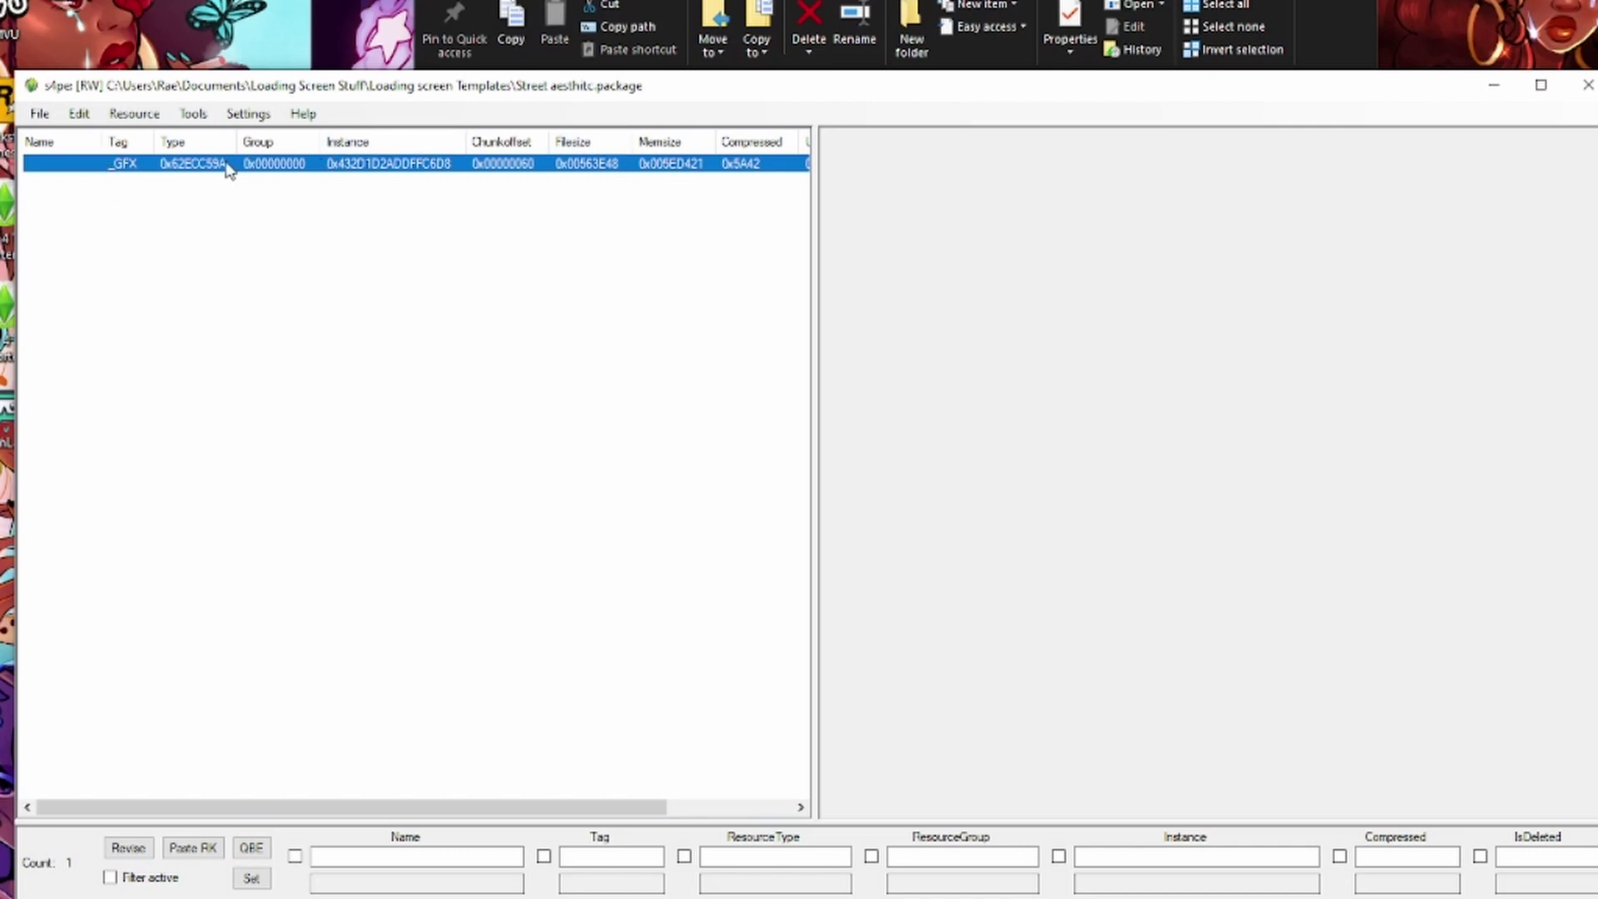
right_click(144, 171)
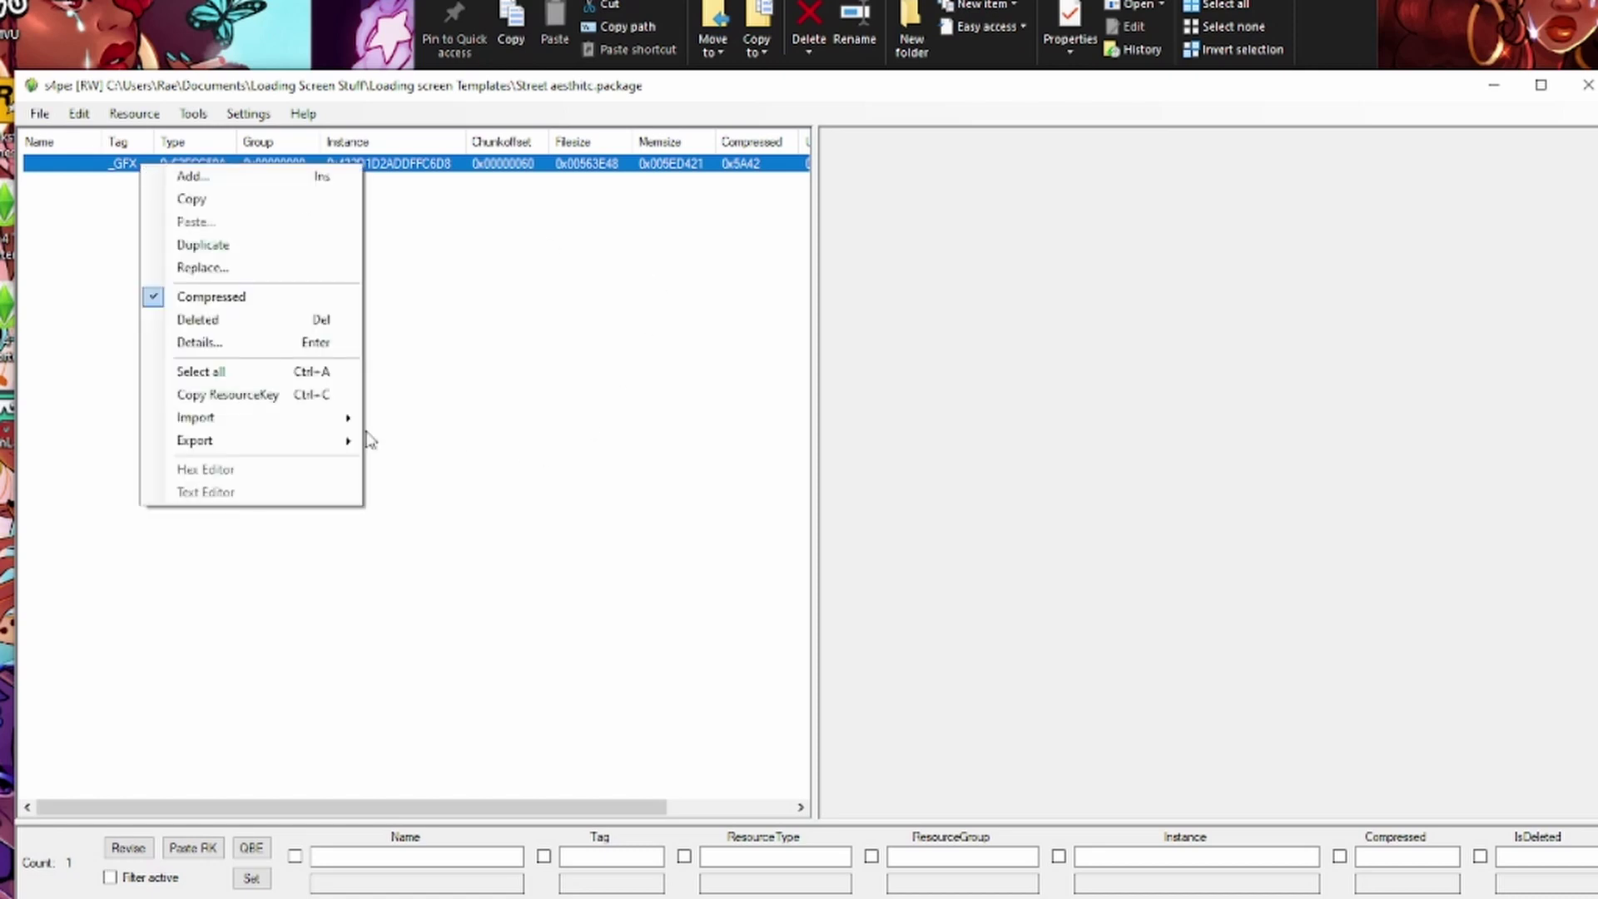
mouse_move(305, 441)
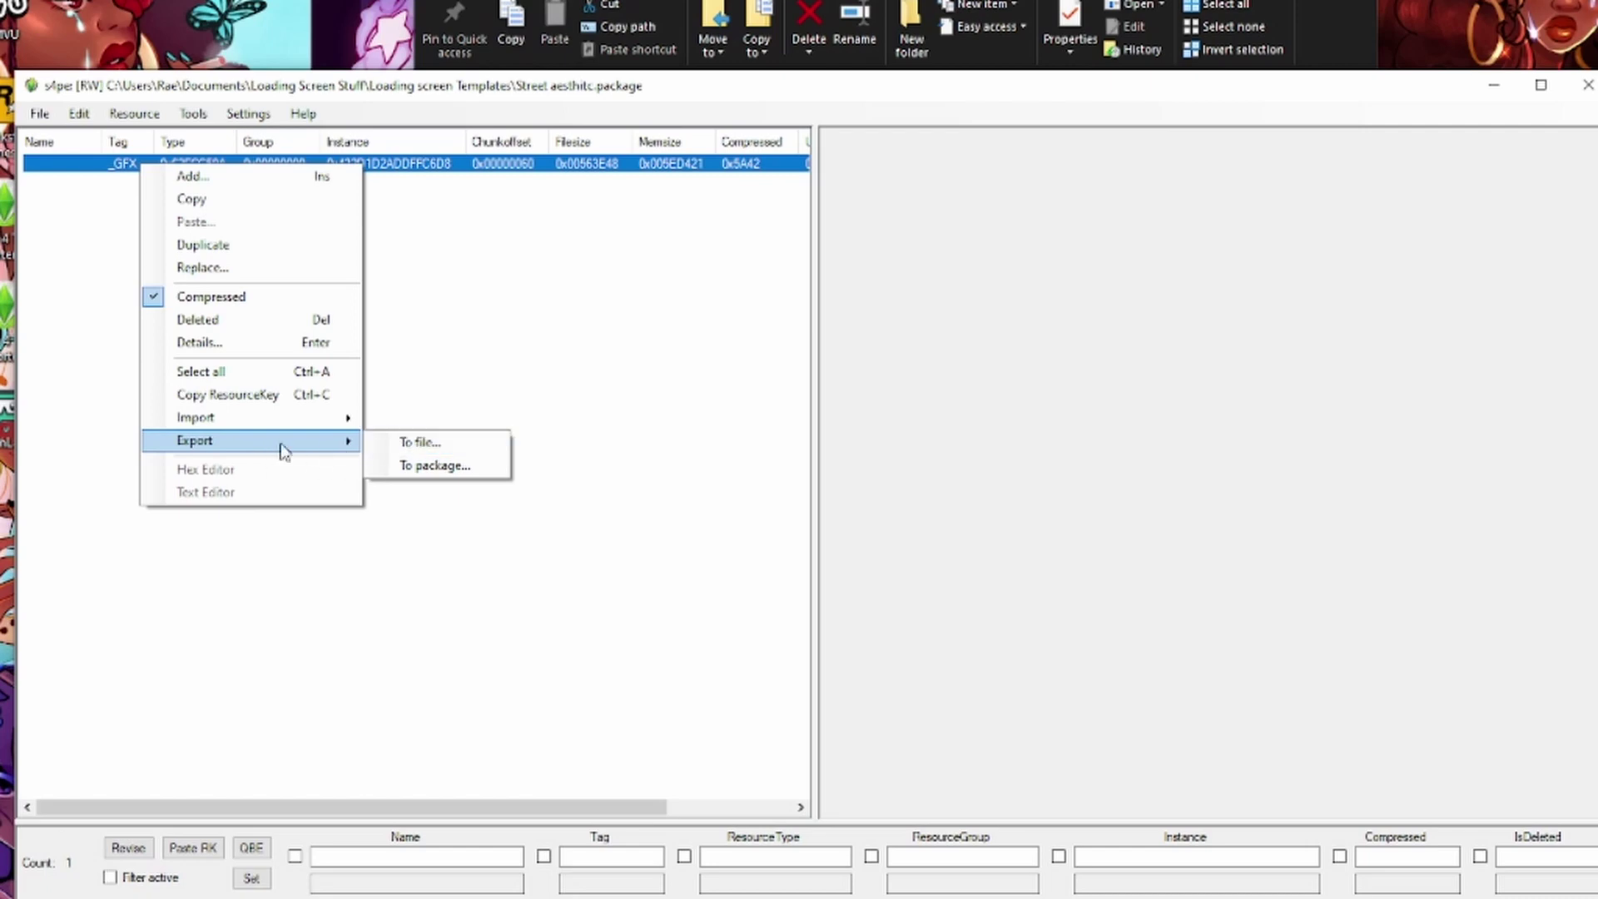
left_click(421, 442)
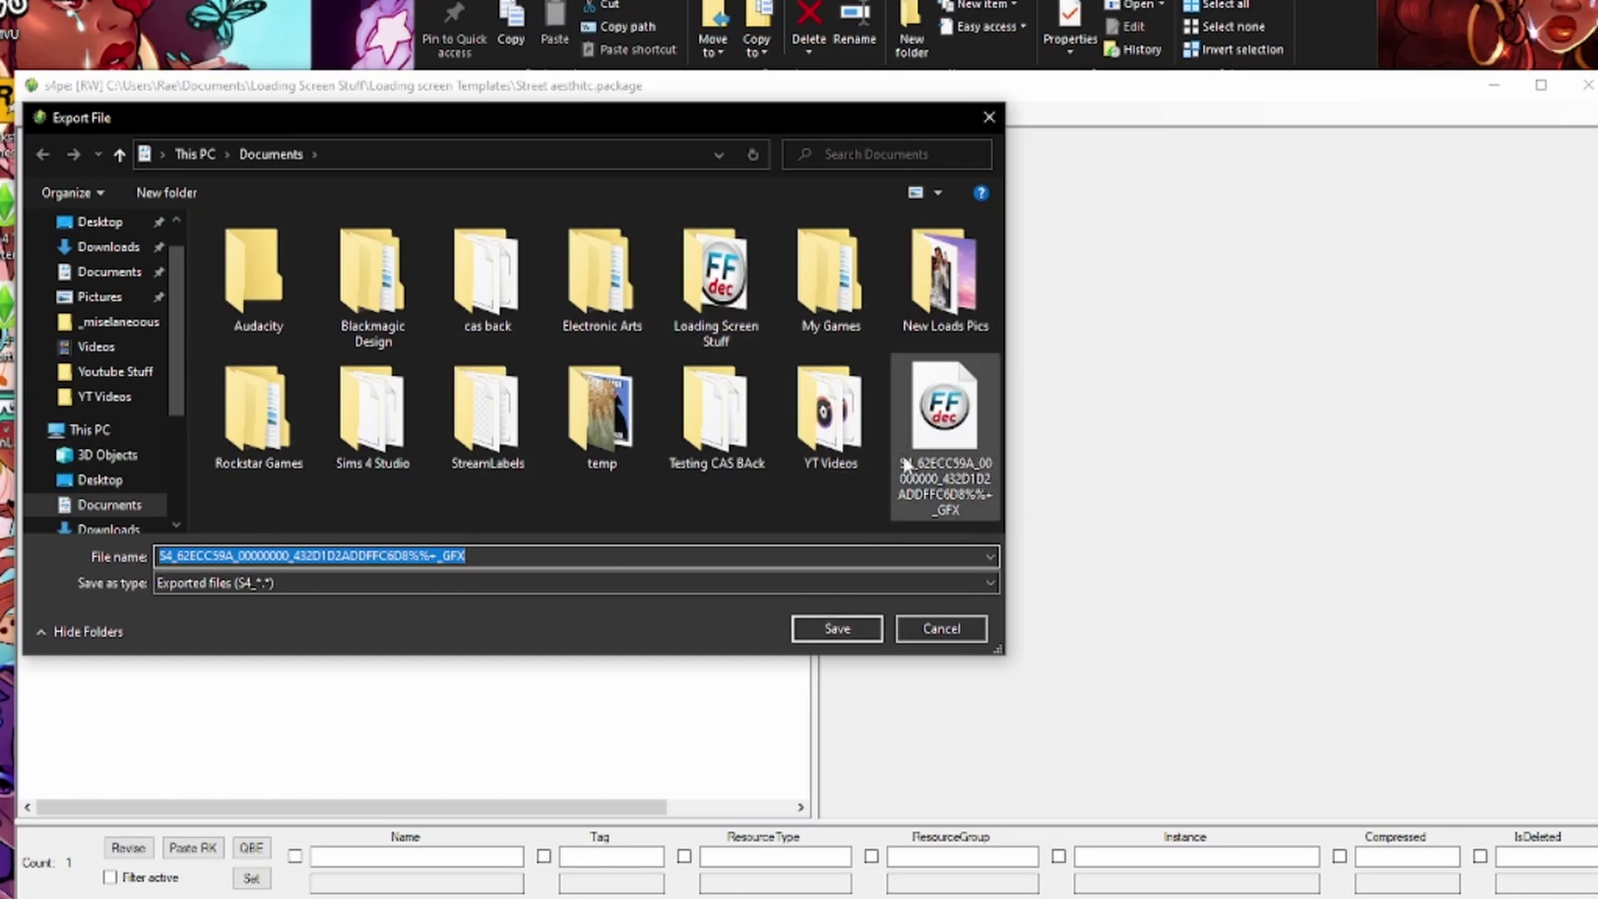
left_click(834, 627)
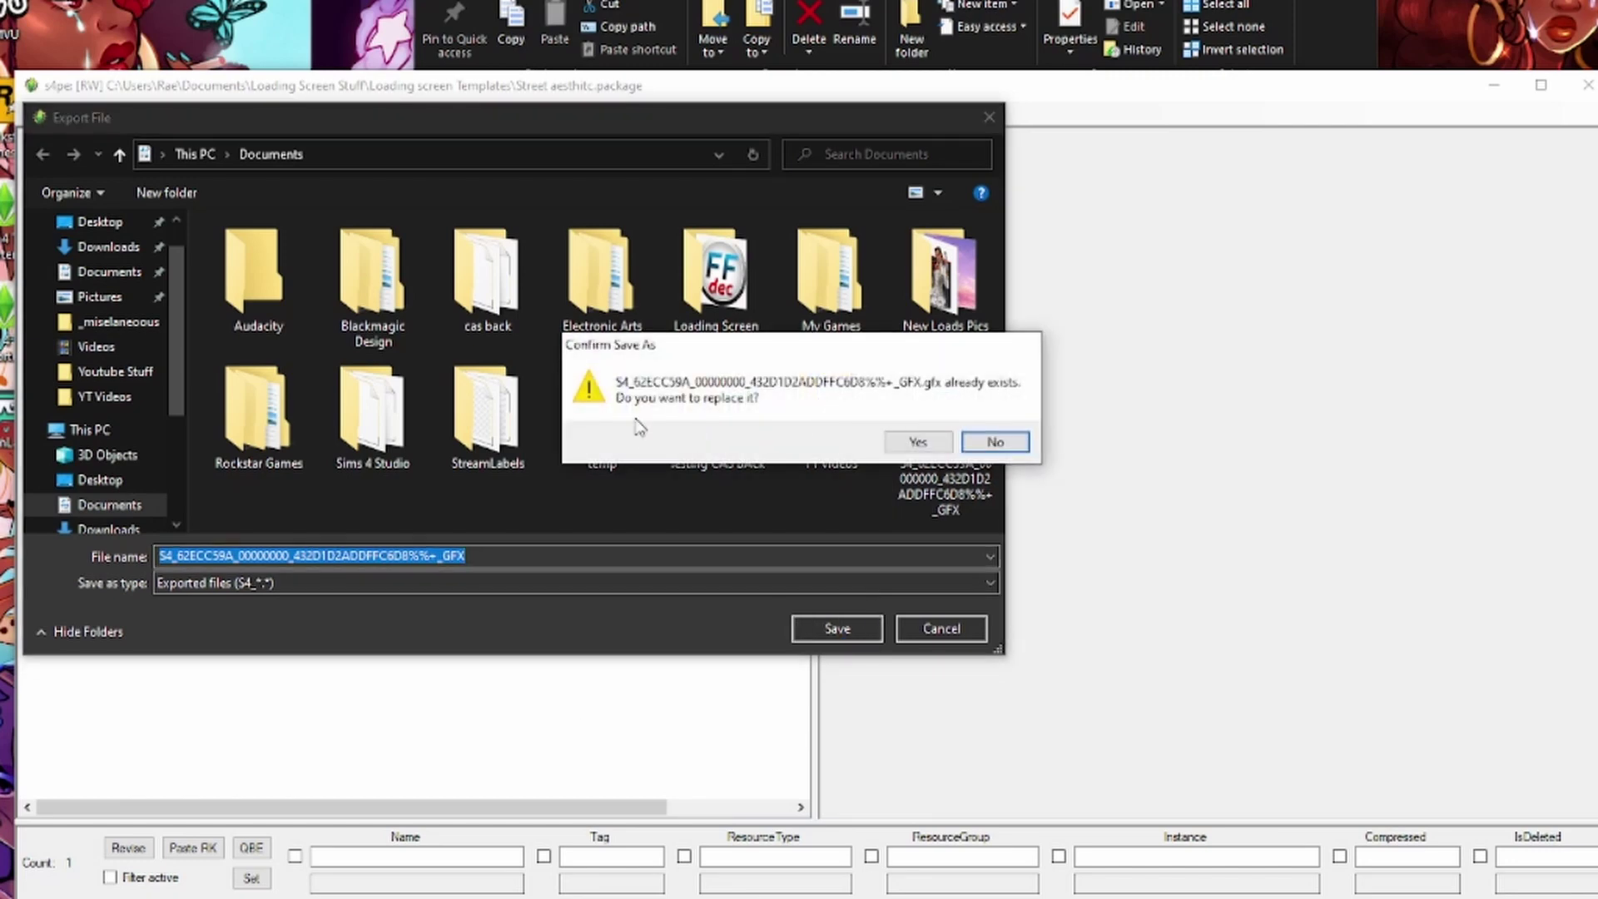
left_click(913, 441)
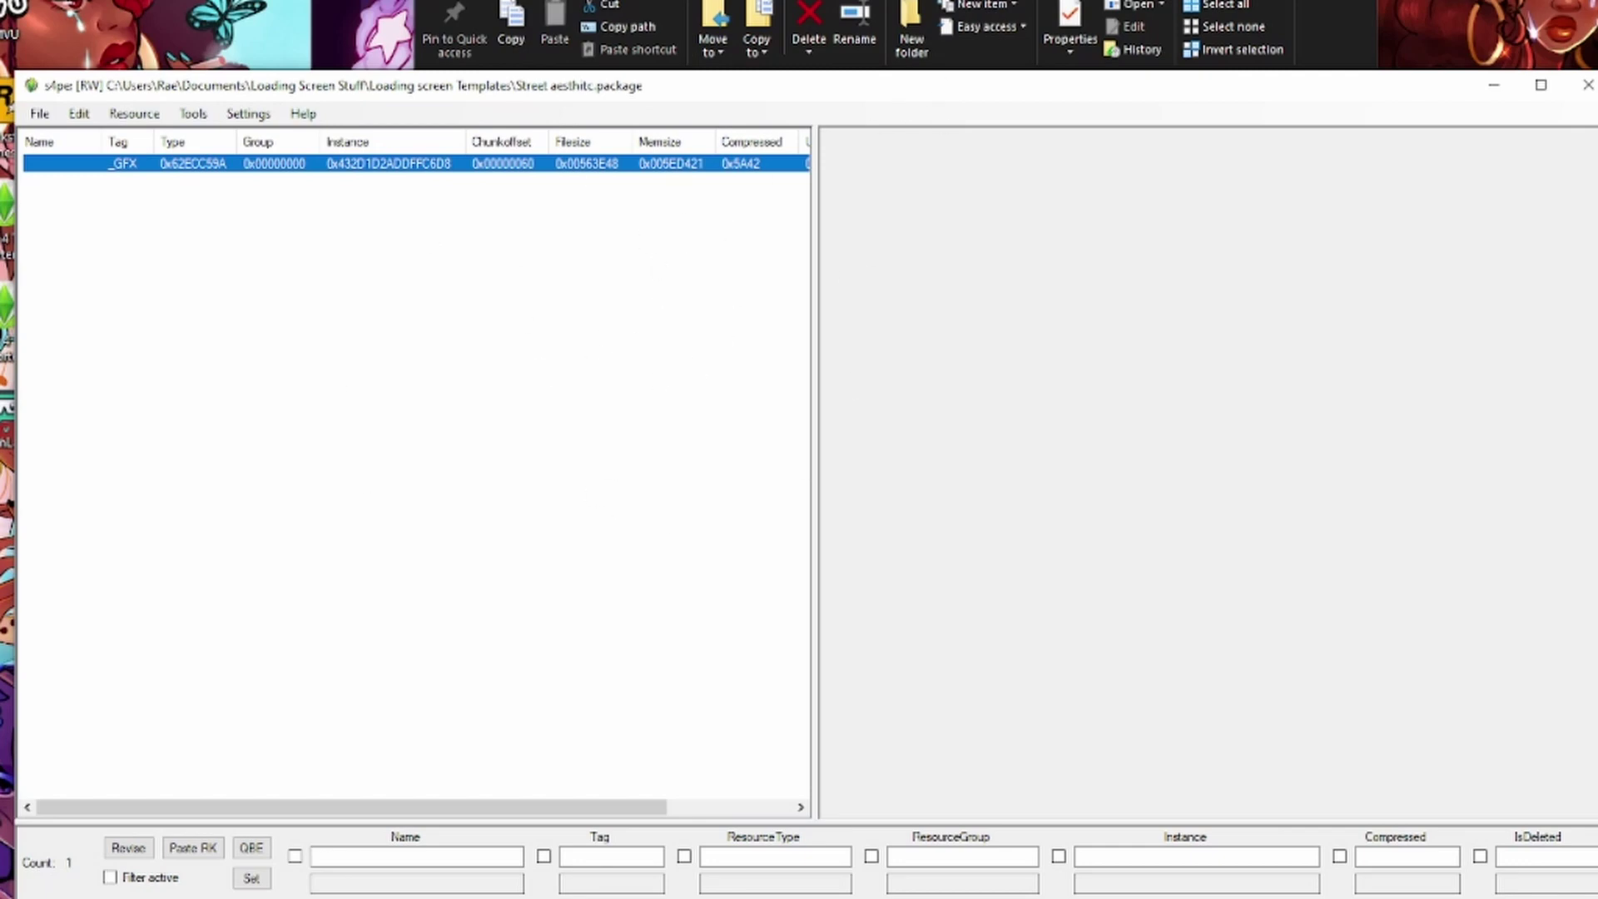
key("alt+Tab")
- Load the exported S4_62ECC59A file in JPEXS and expand images to show DefineBitsLossless2 (109)
left_click(434, 104)
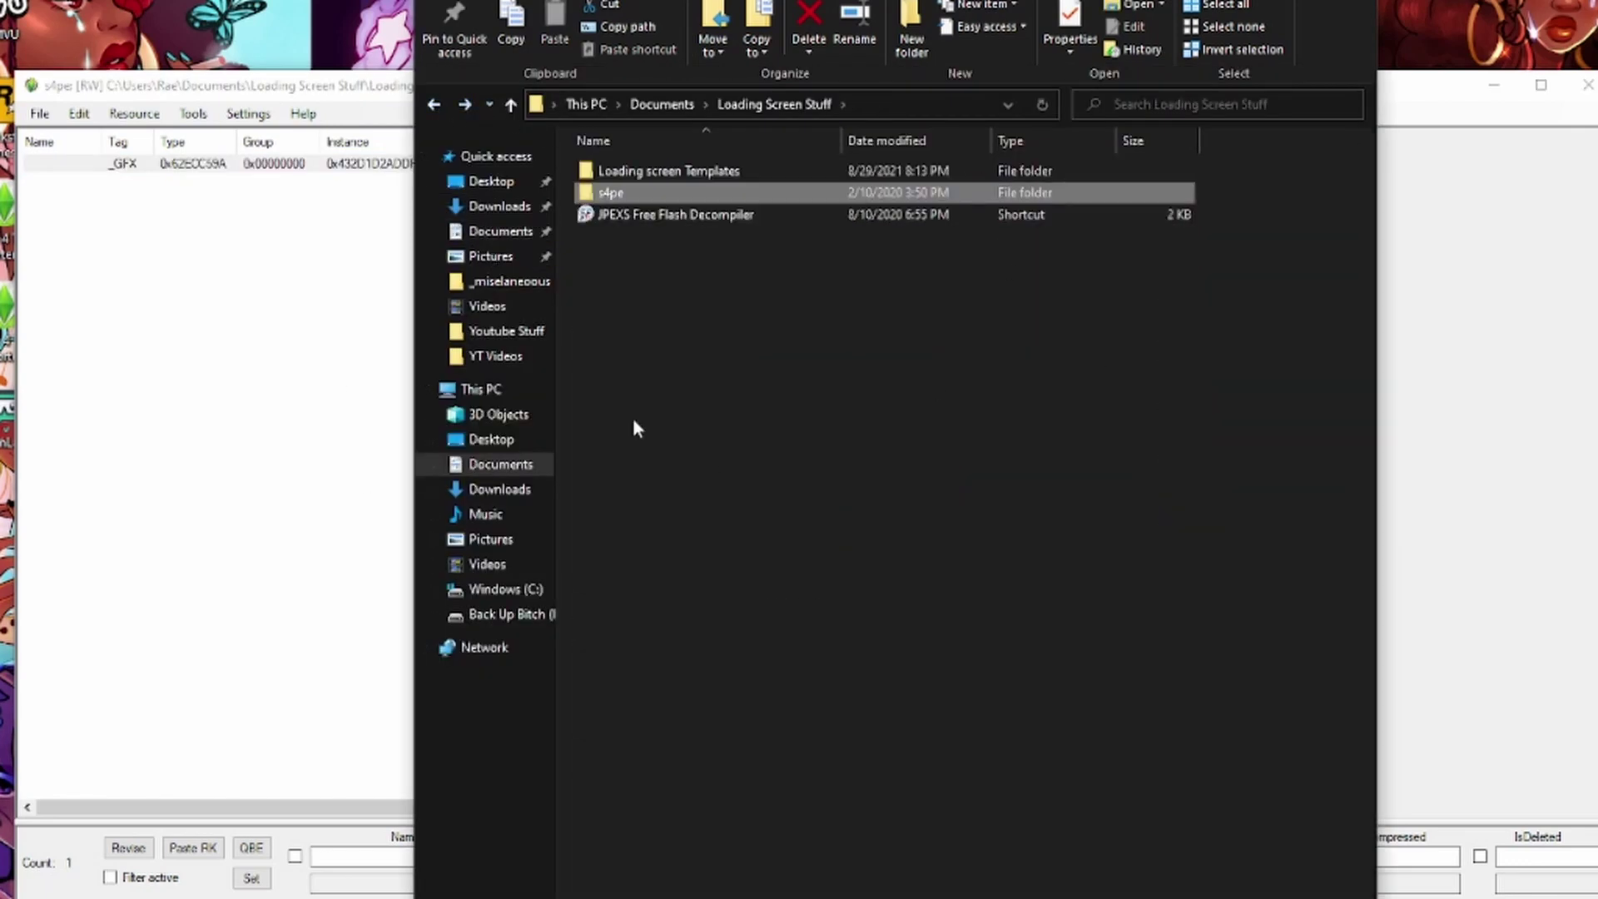
double_click(771, 215)
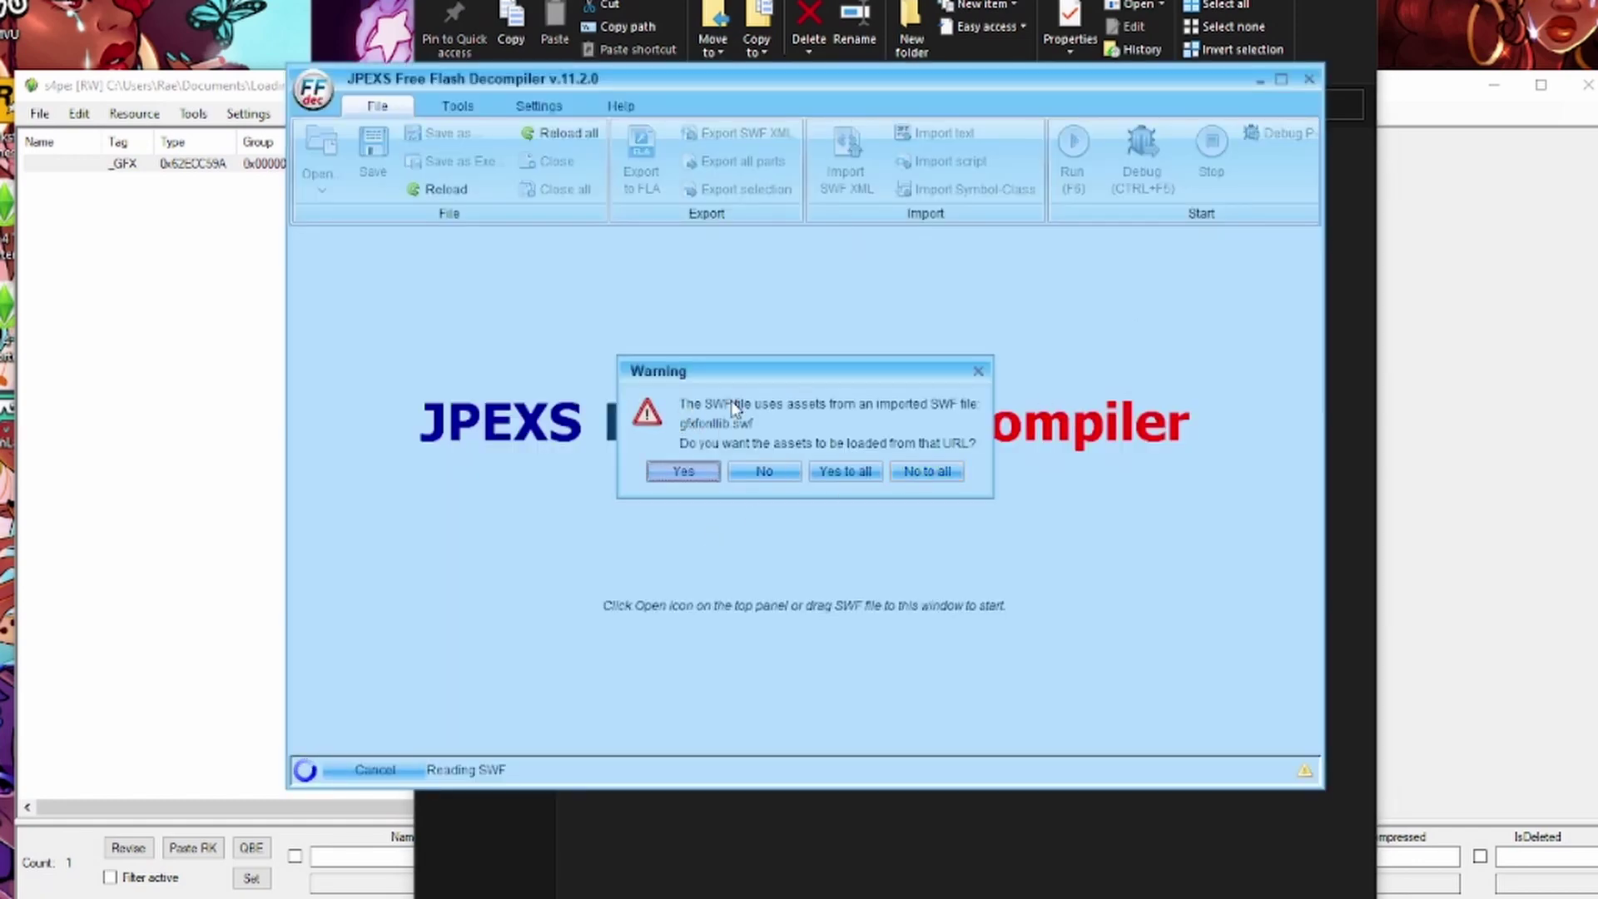
left_click(943, 472)
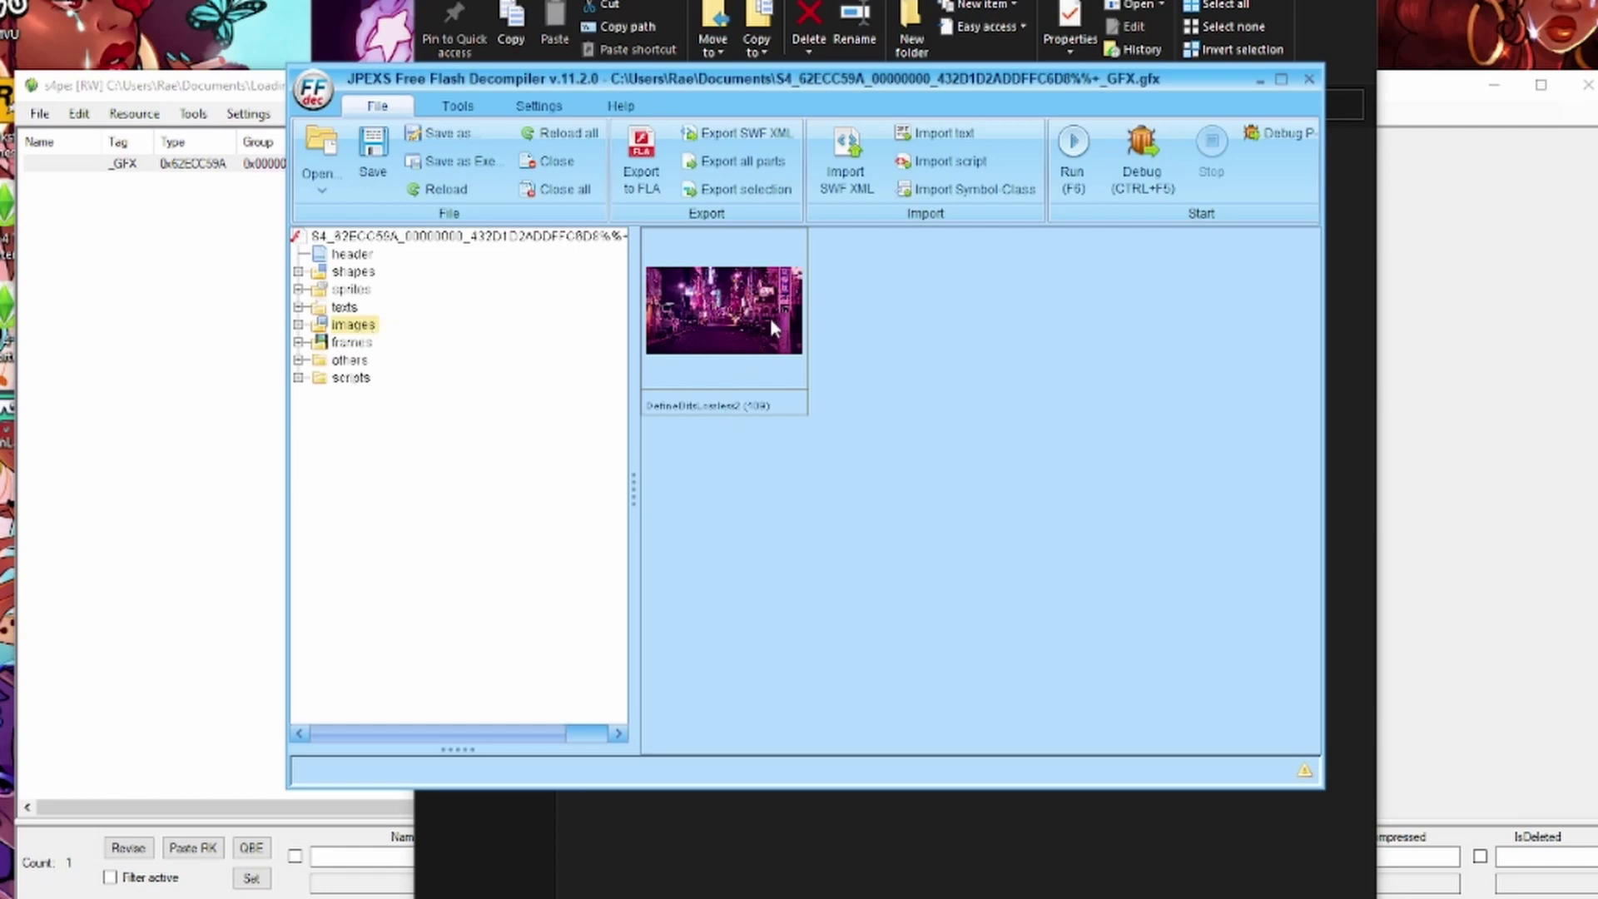
double_click(356, 326)
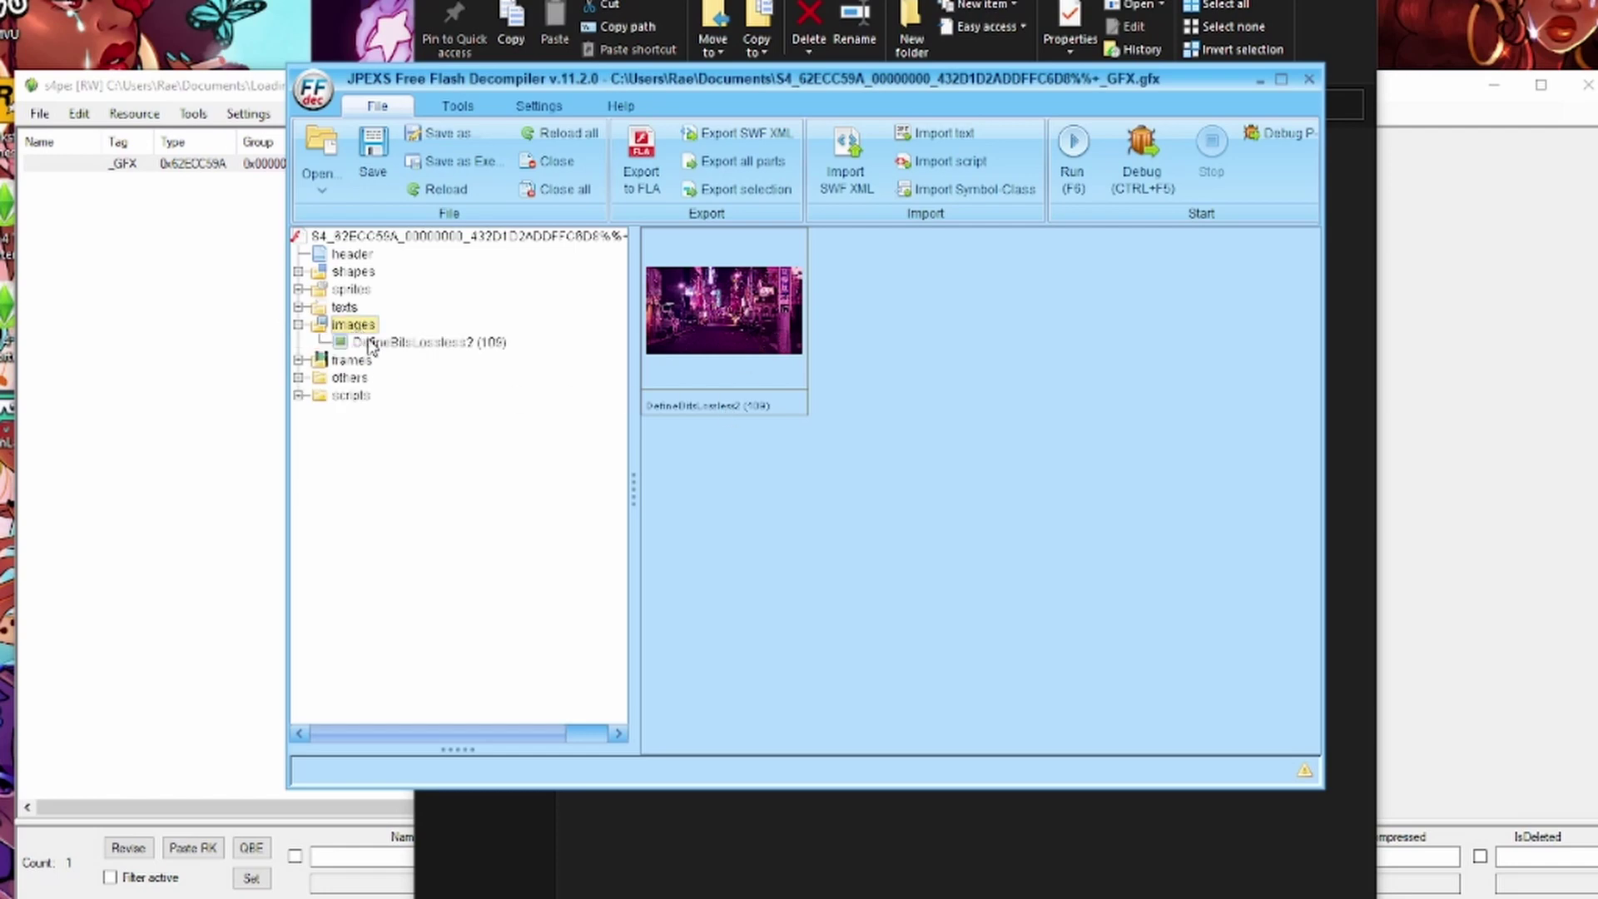
- Replace the DefineBitsLossless2 (109) image with Pink Aesthetic Clouds.jpg from Documents > New Loads Pics
left_click(421, 343)
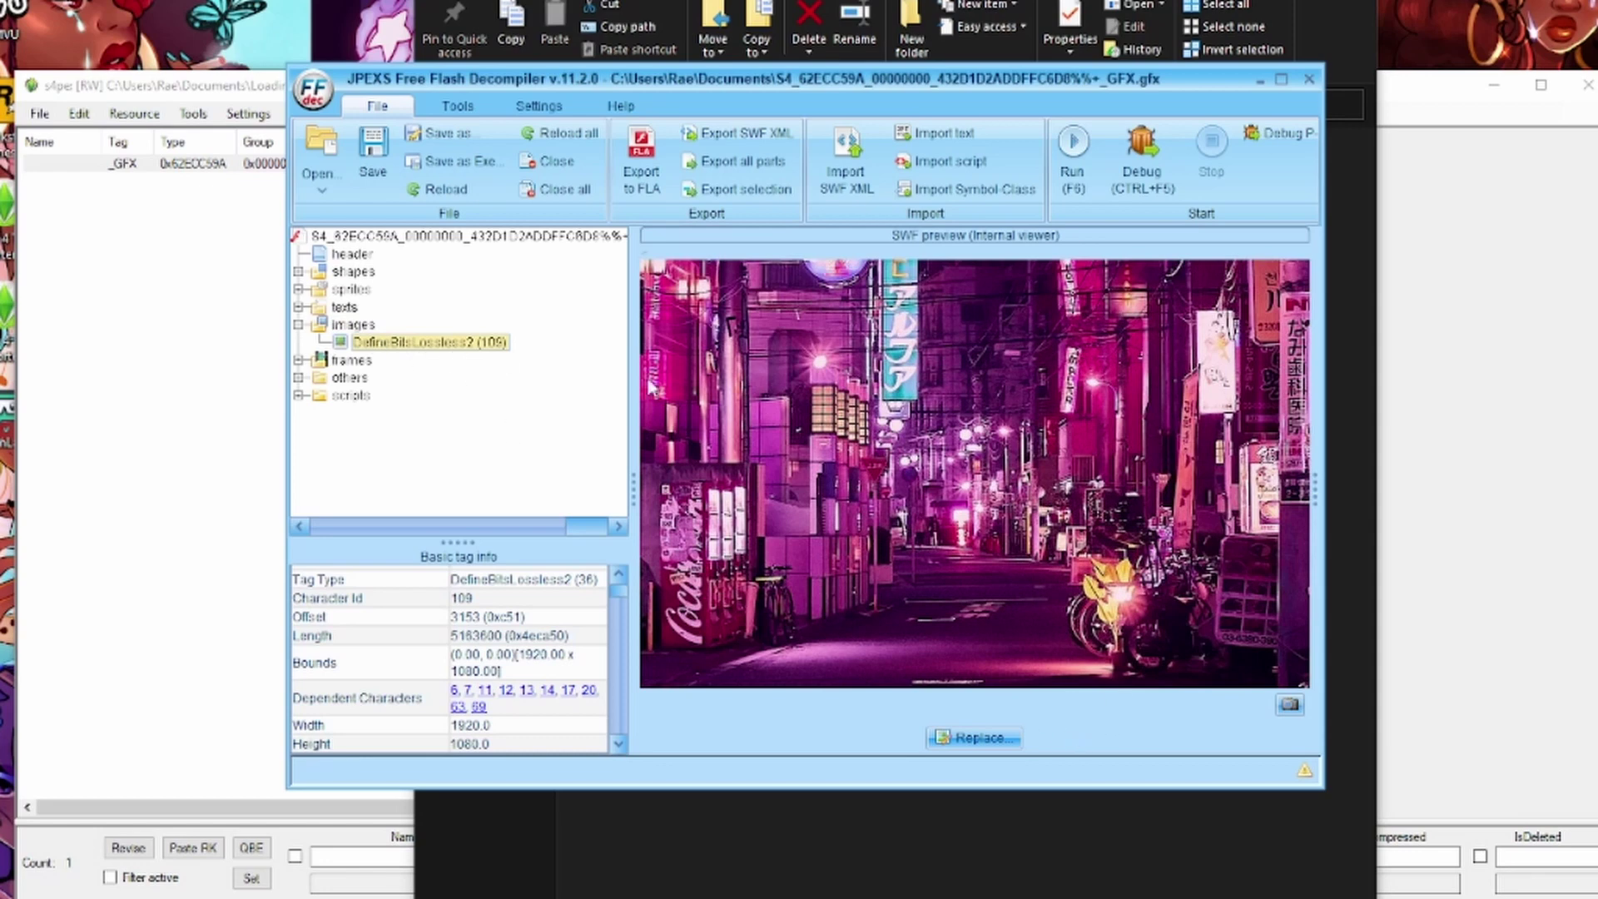
left_click(986, 739)
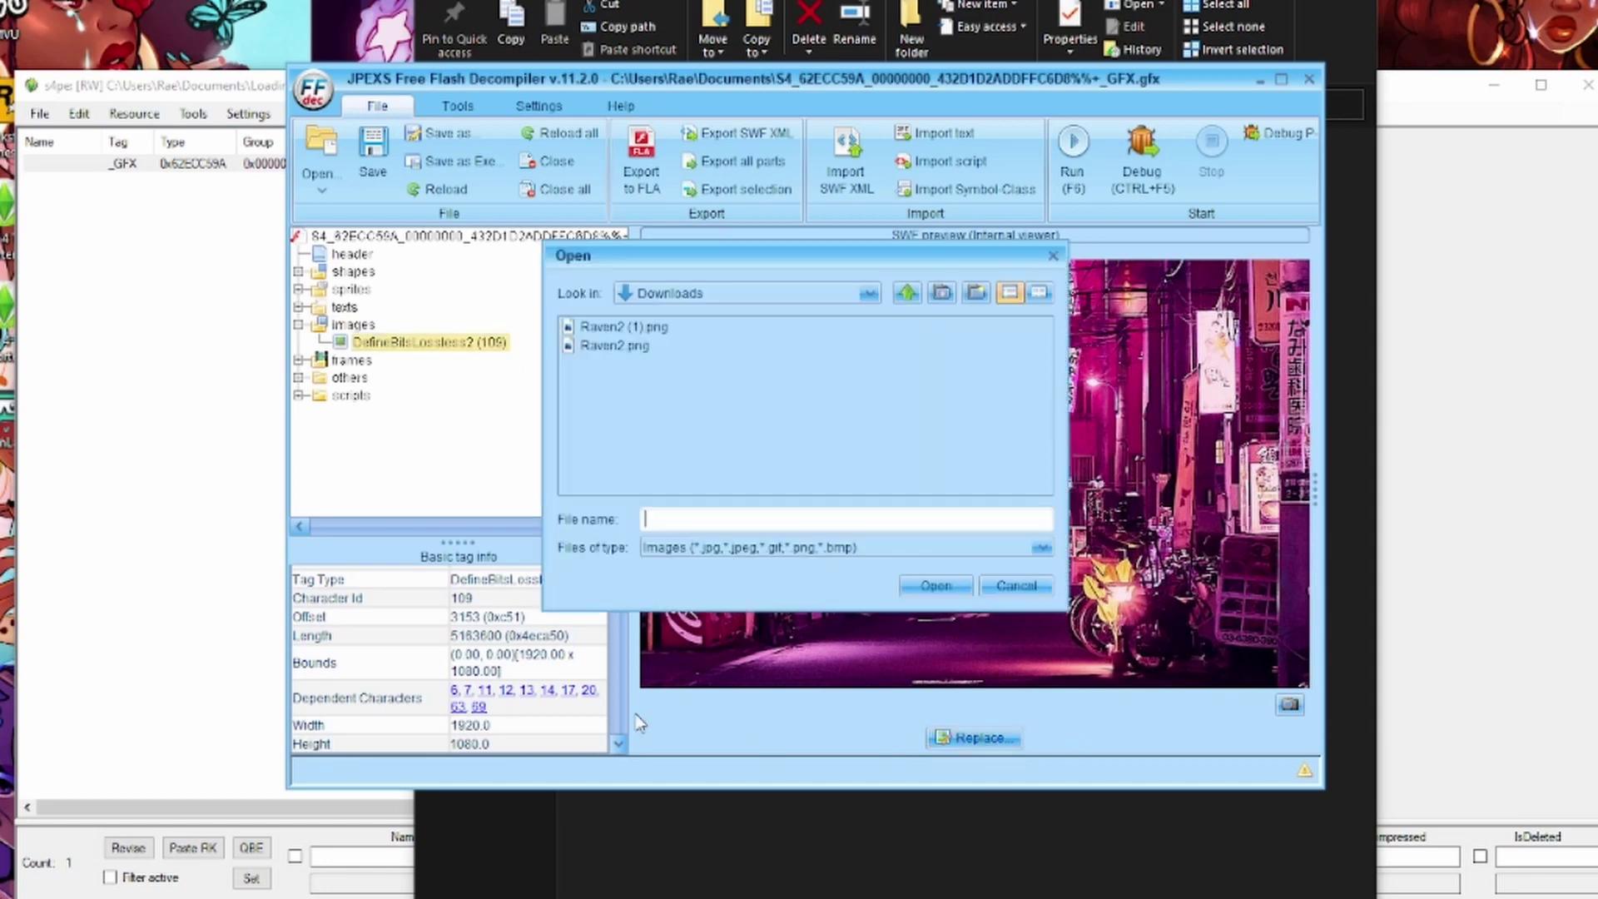
left_click(742, 296)
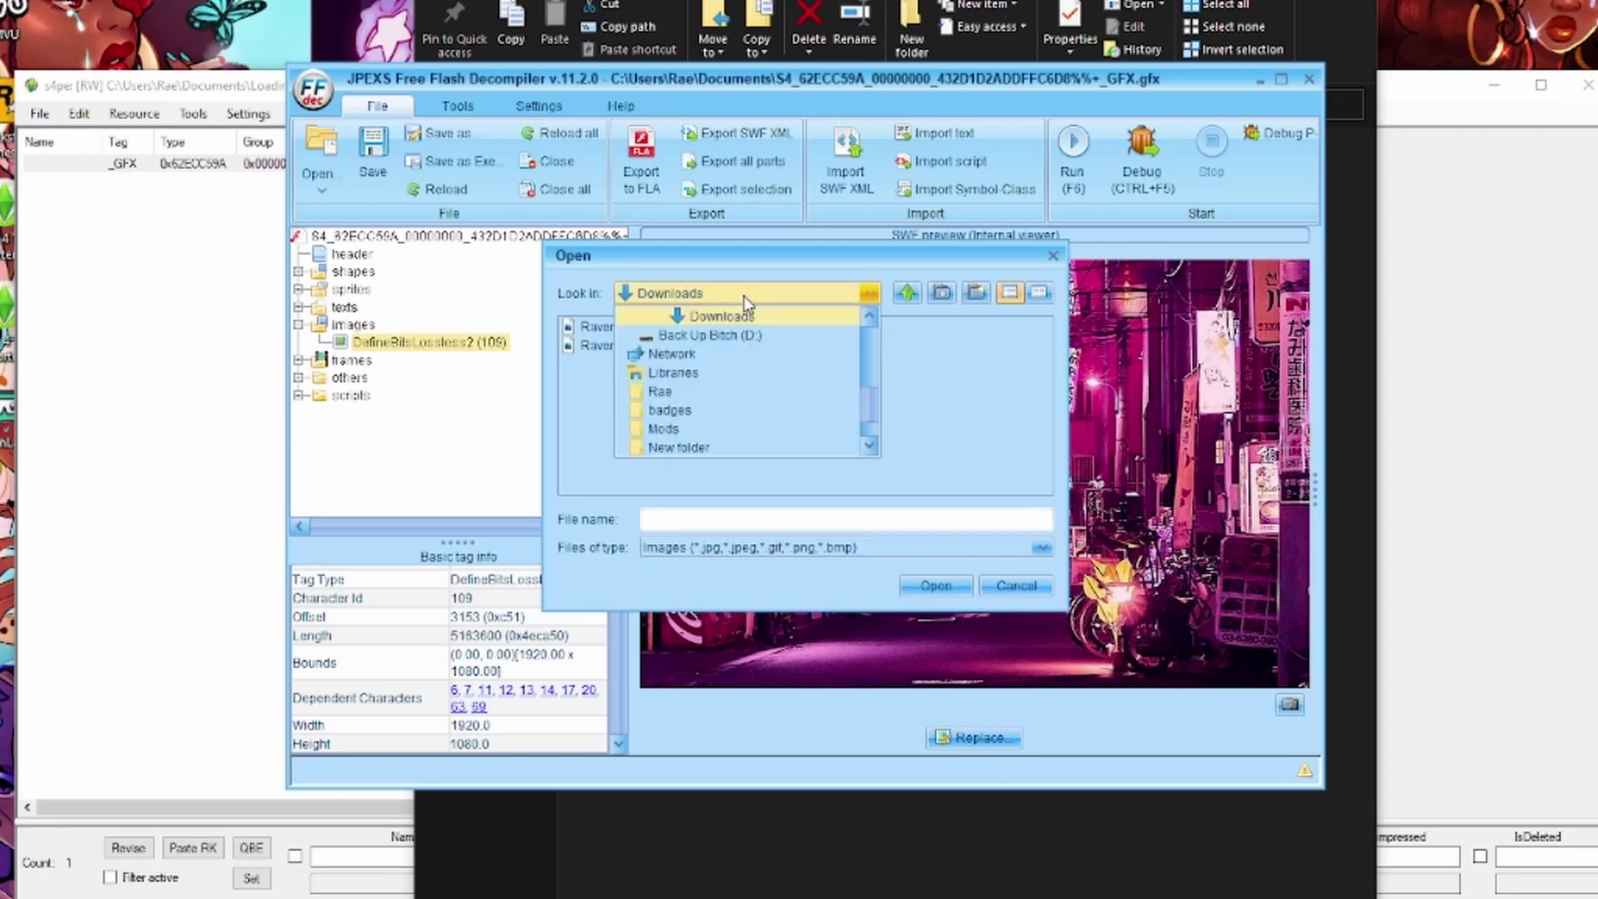
scroll(871, 377, "up", 2)
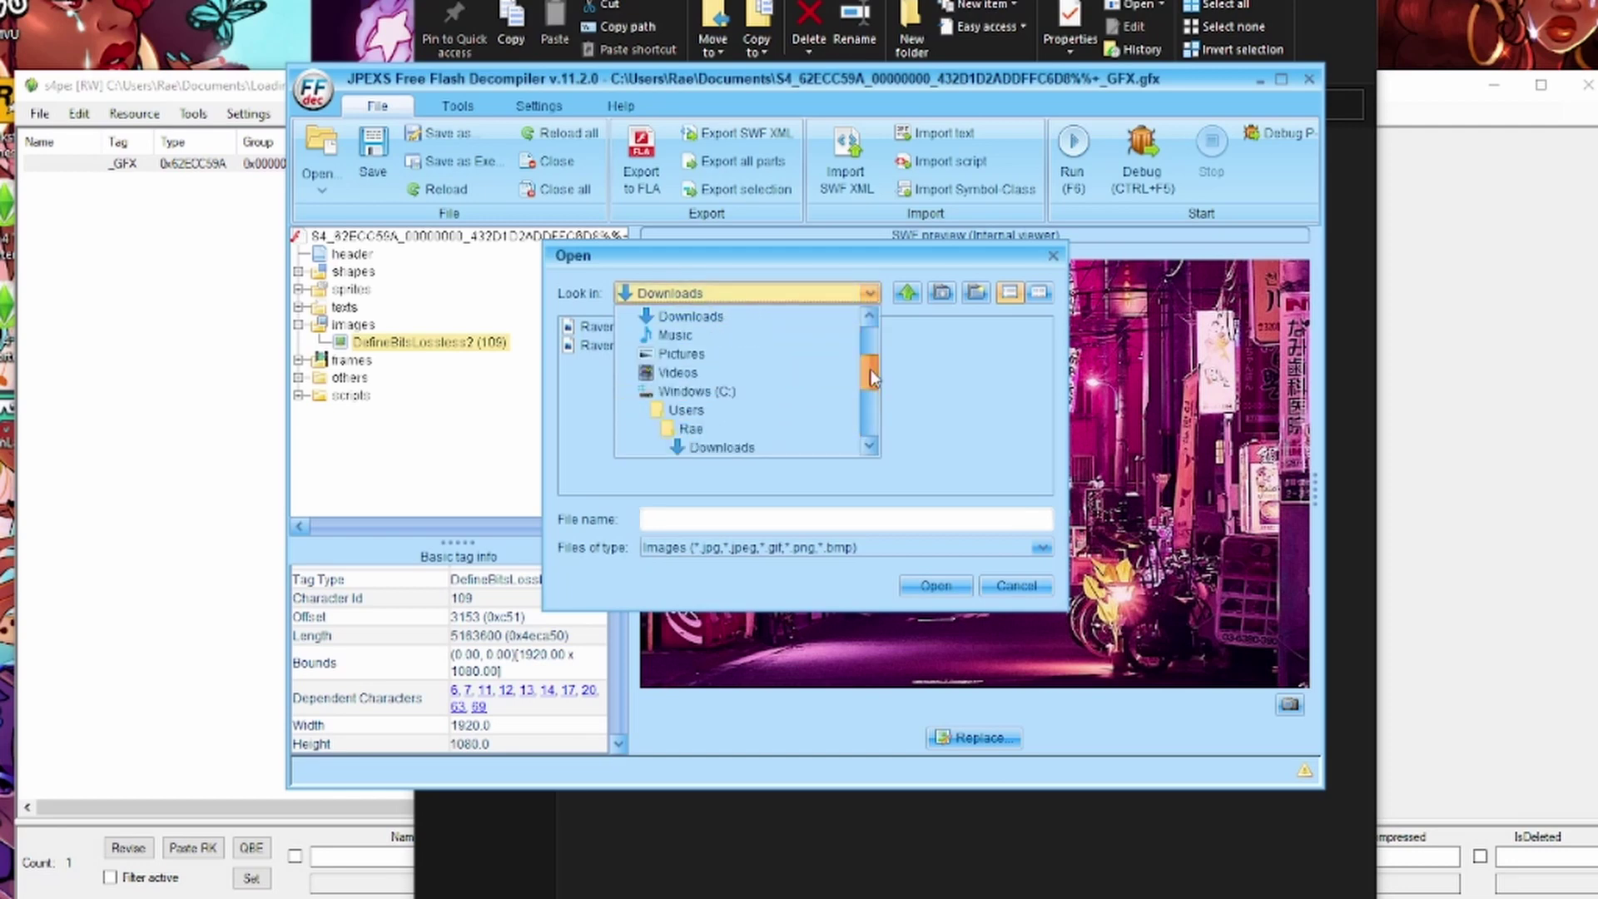
scroll(867, 391, "down", 2)
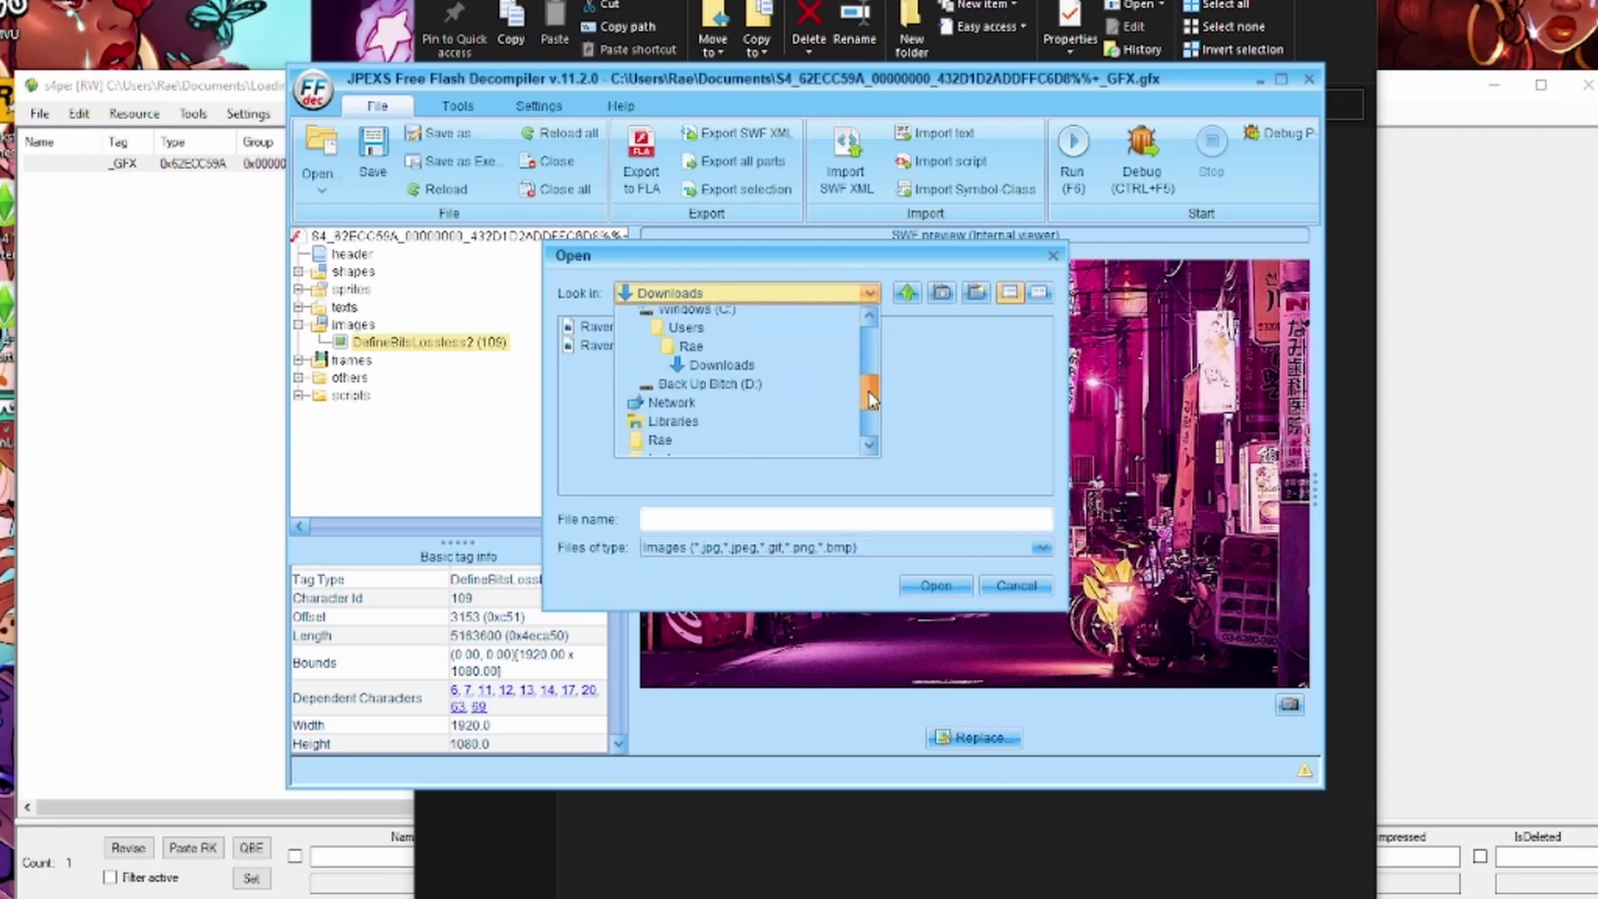
scroll(868, 396, "down", 3)
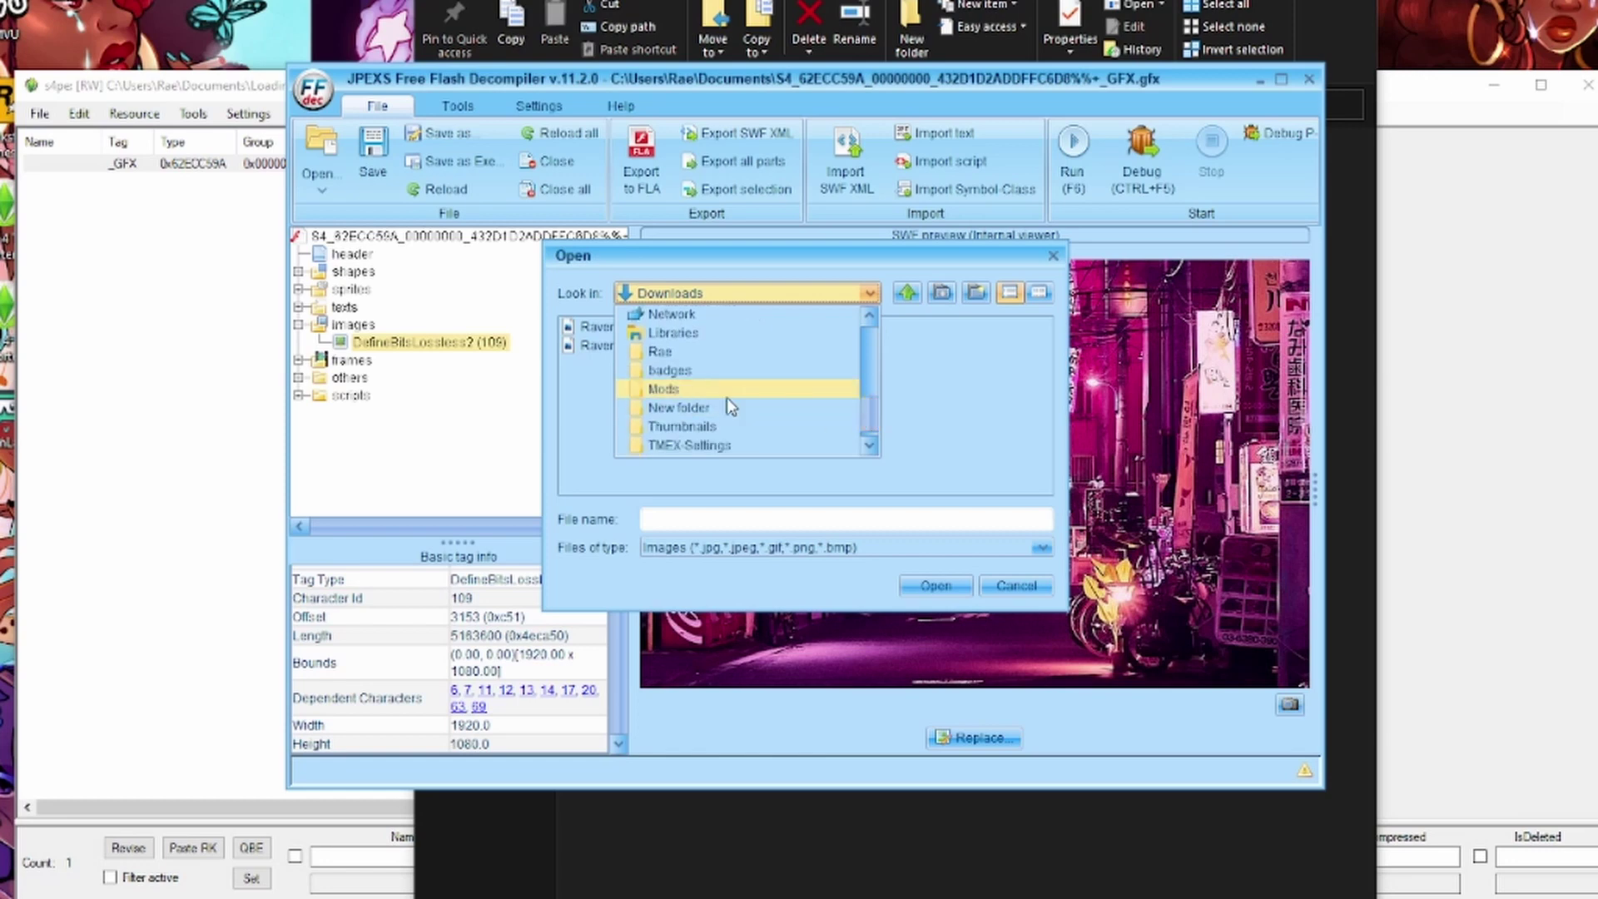
left_click_drag(870, 413, 882, 363)
left_click(713, 333)
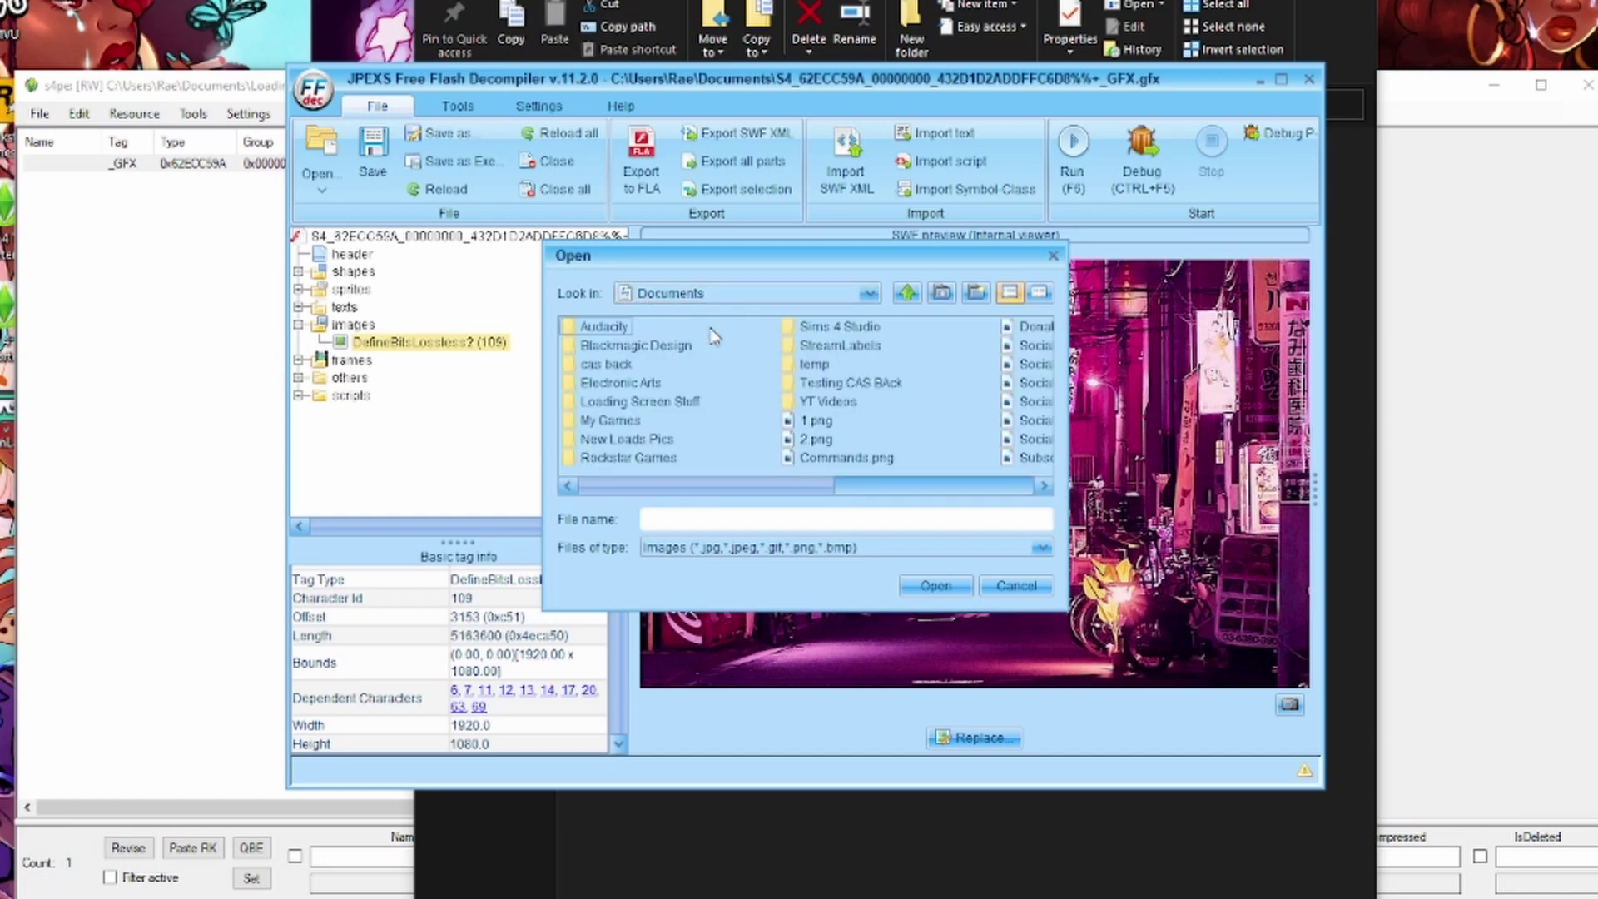
double_click(627, 438)
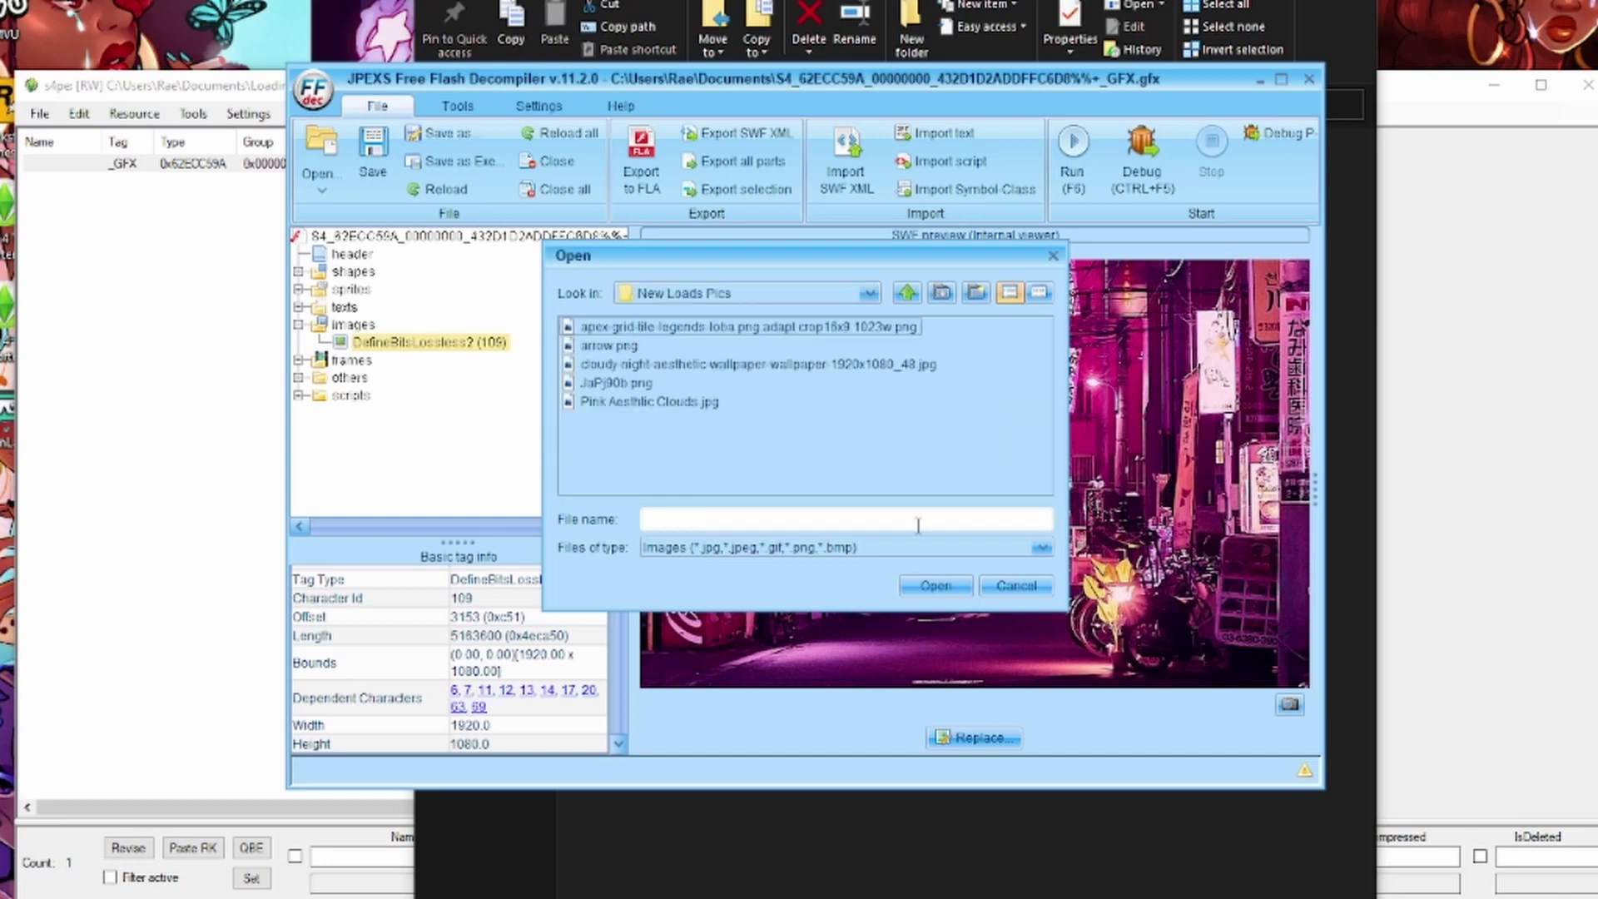
left_click(616, 403)
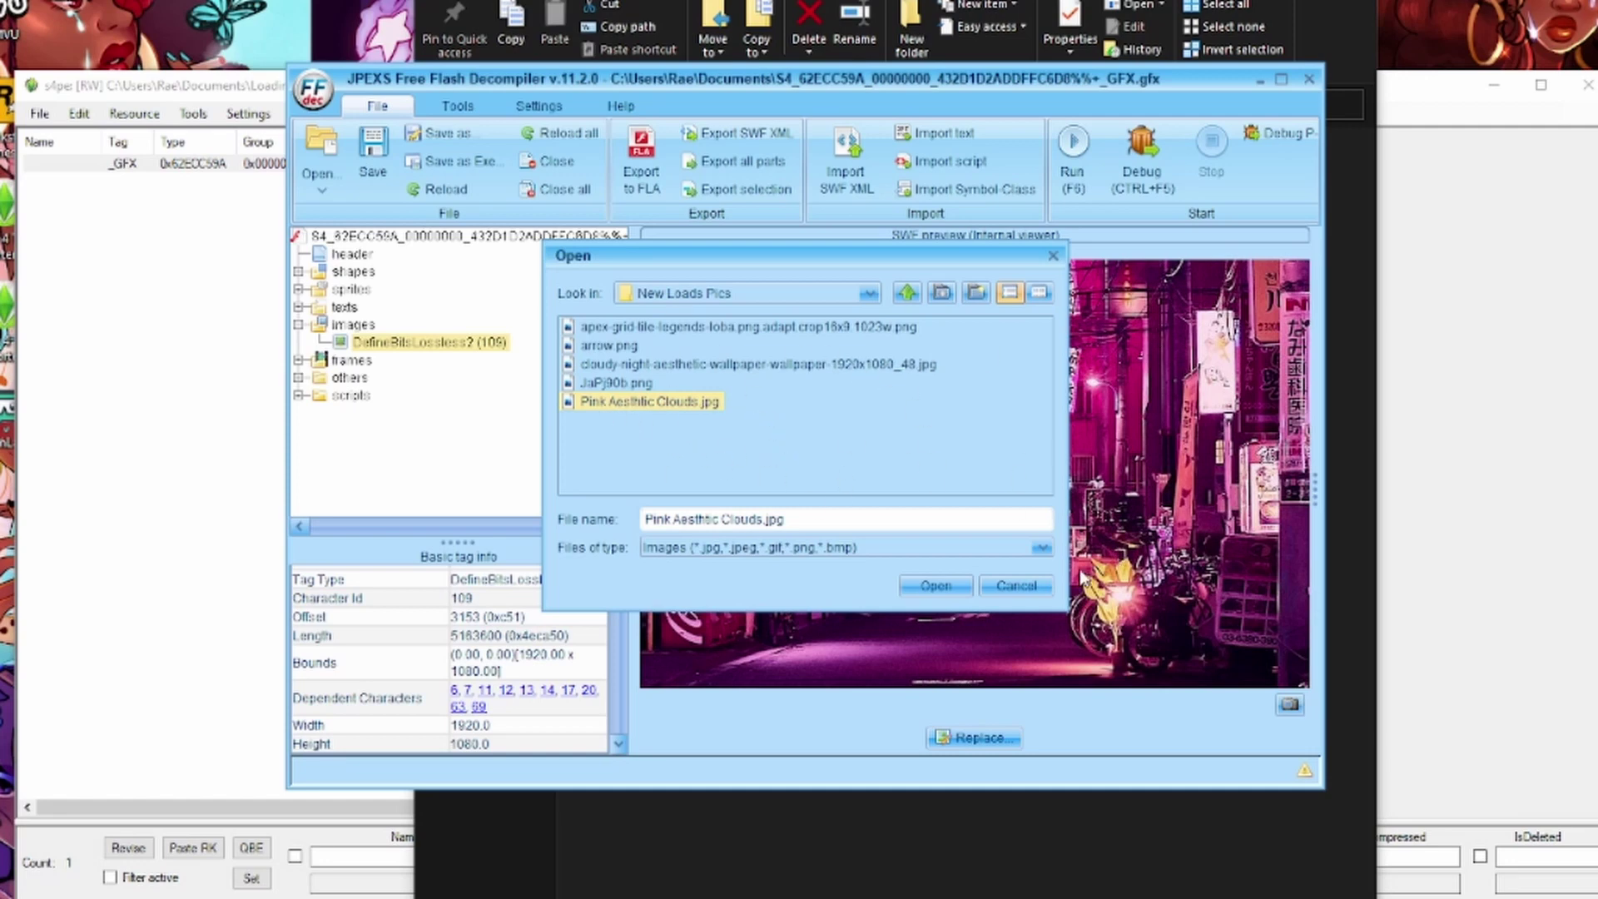
left_click(938, 585)
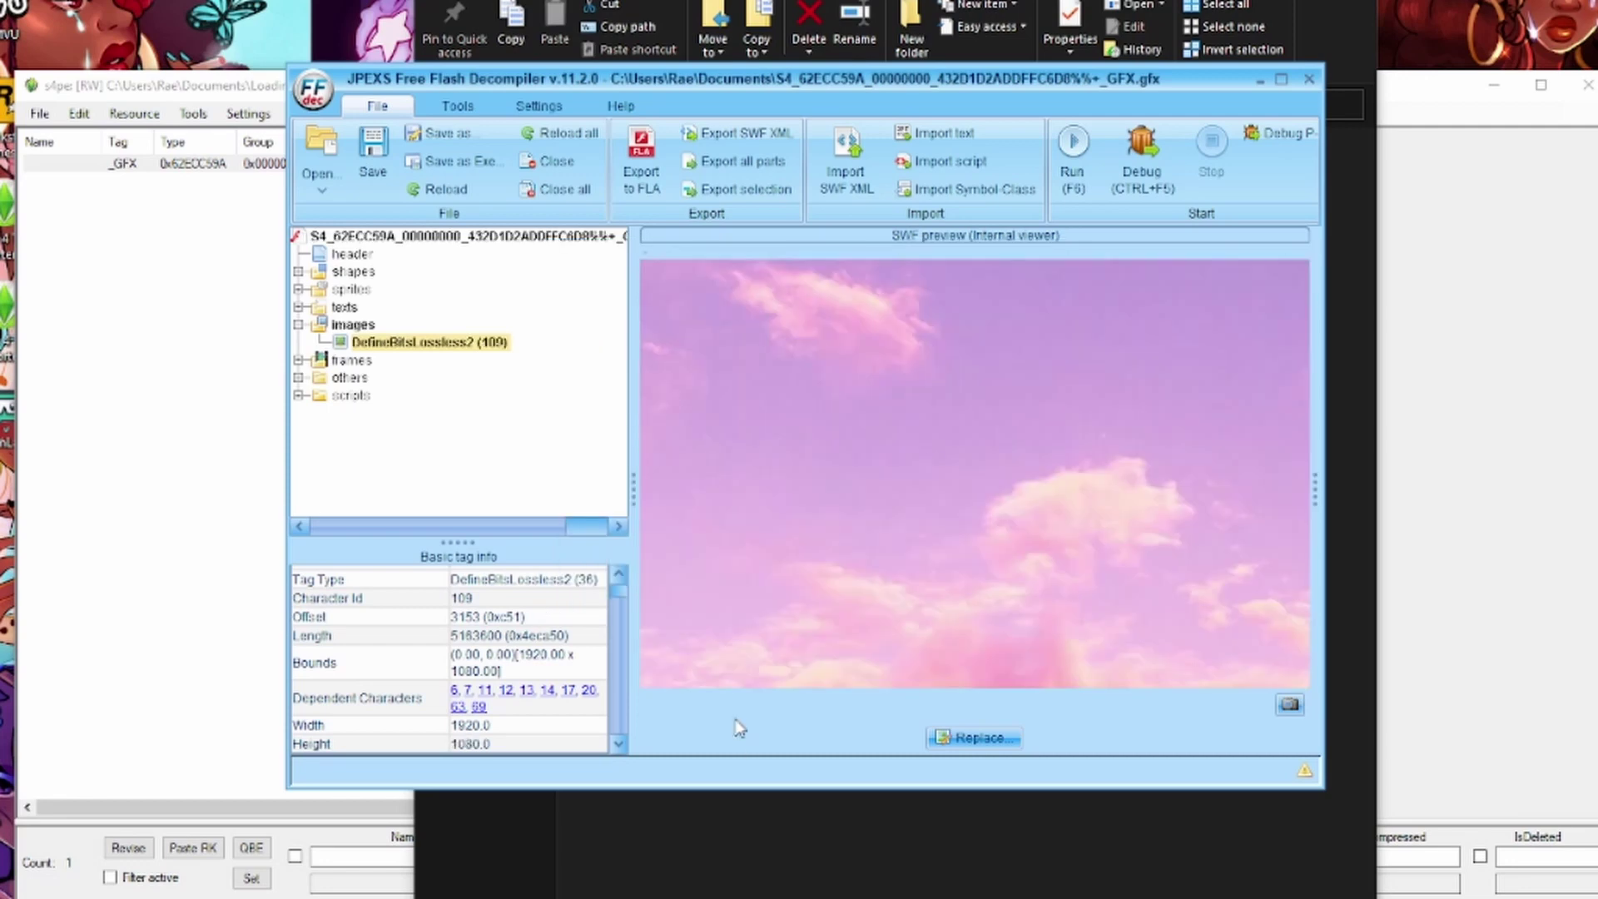
- Save the S4_62ECC59A GFX file with its pink cloud image, then close JPEXS
left_click(358, 324)
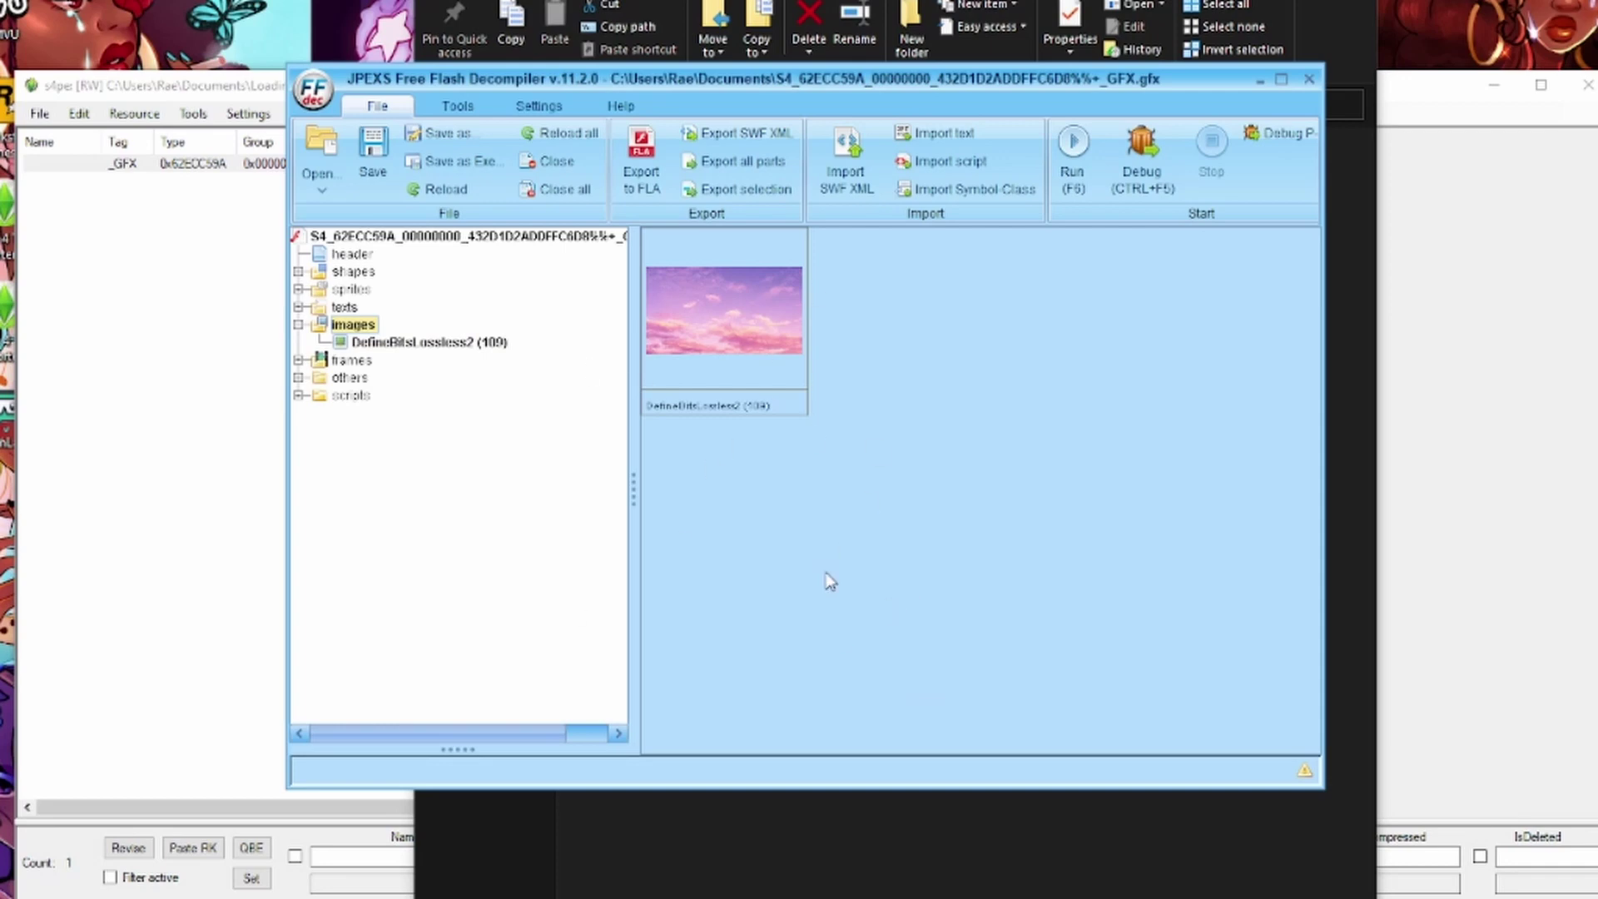
left_click(374, 148)
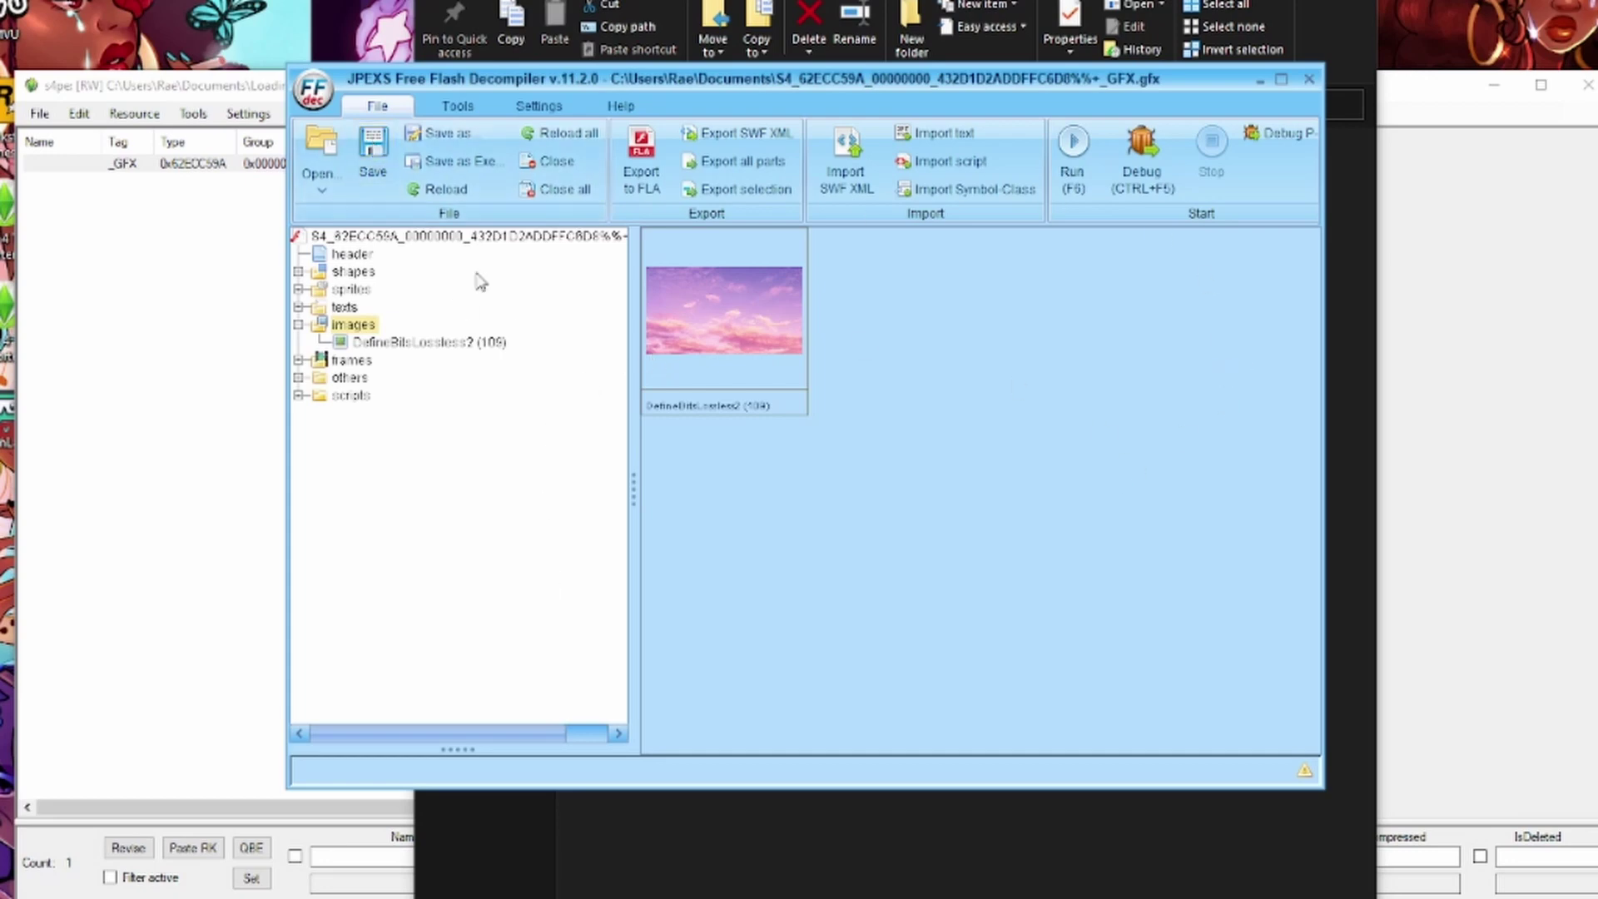
left_click(373, 154)
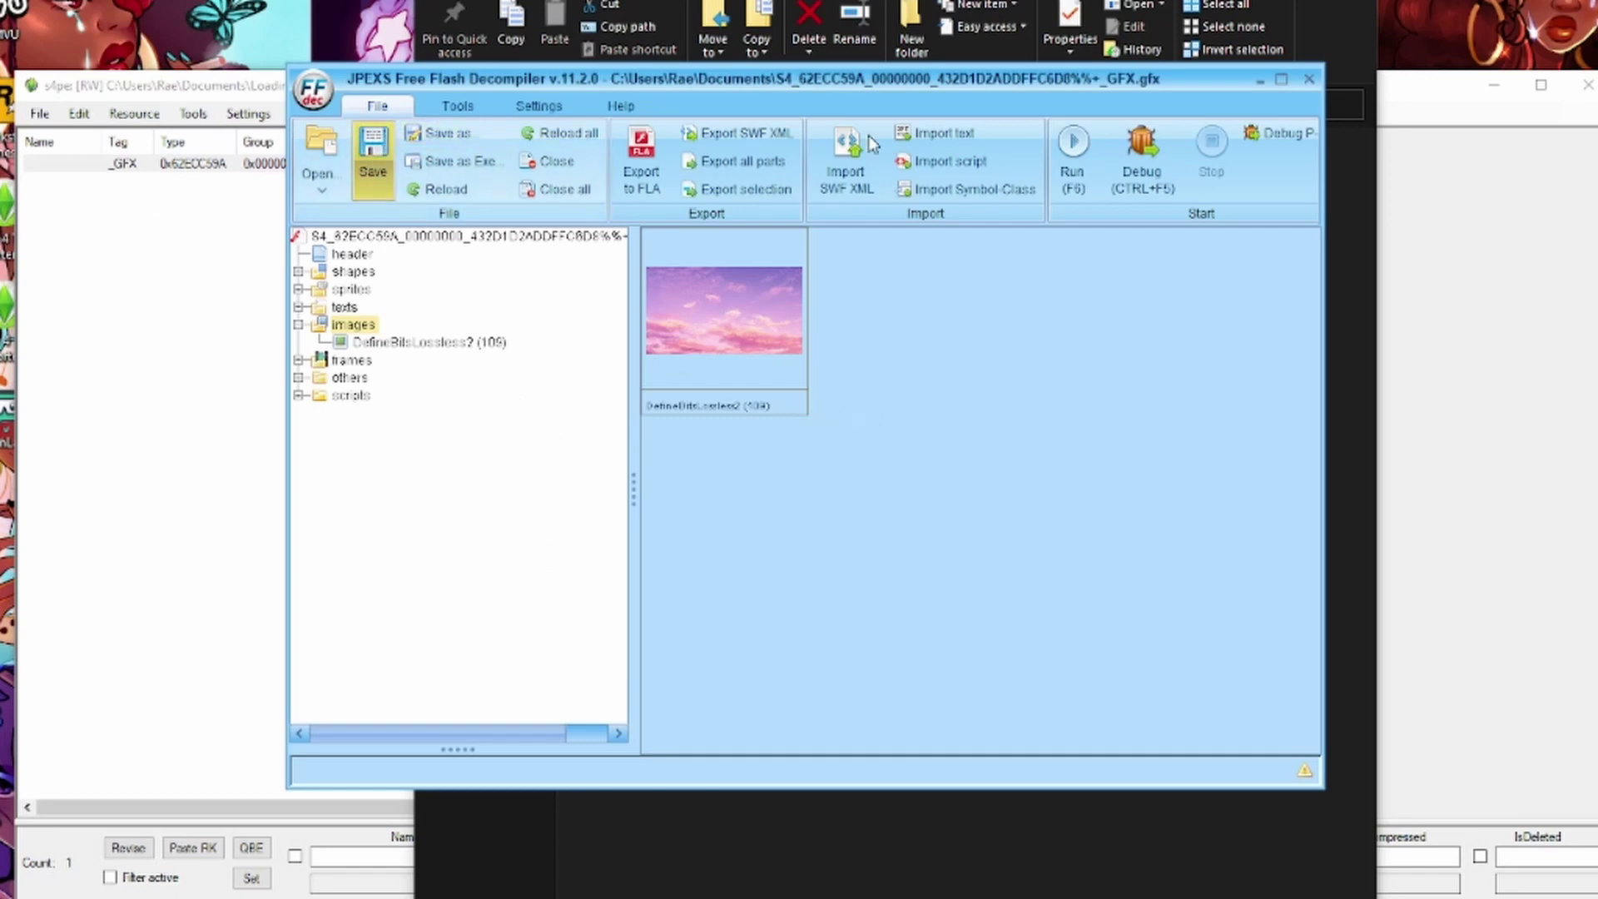
left_click(1309, 79)
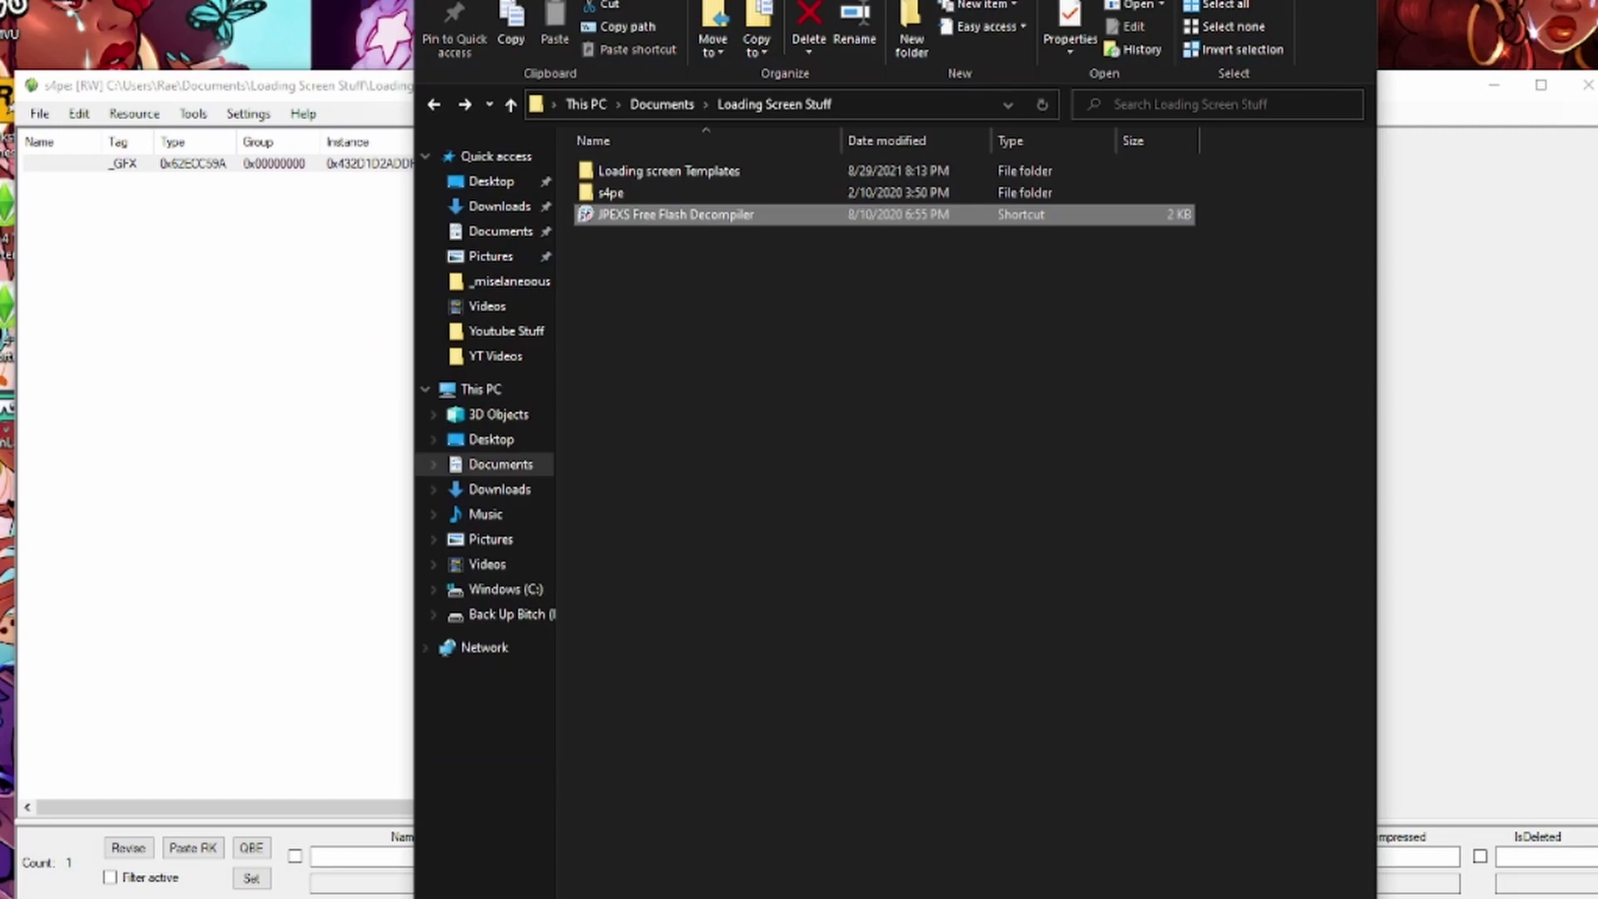